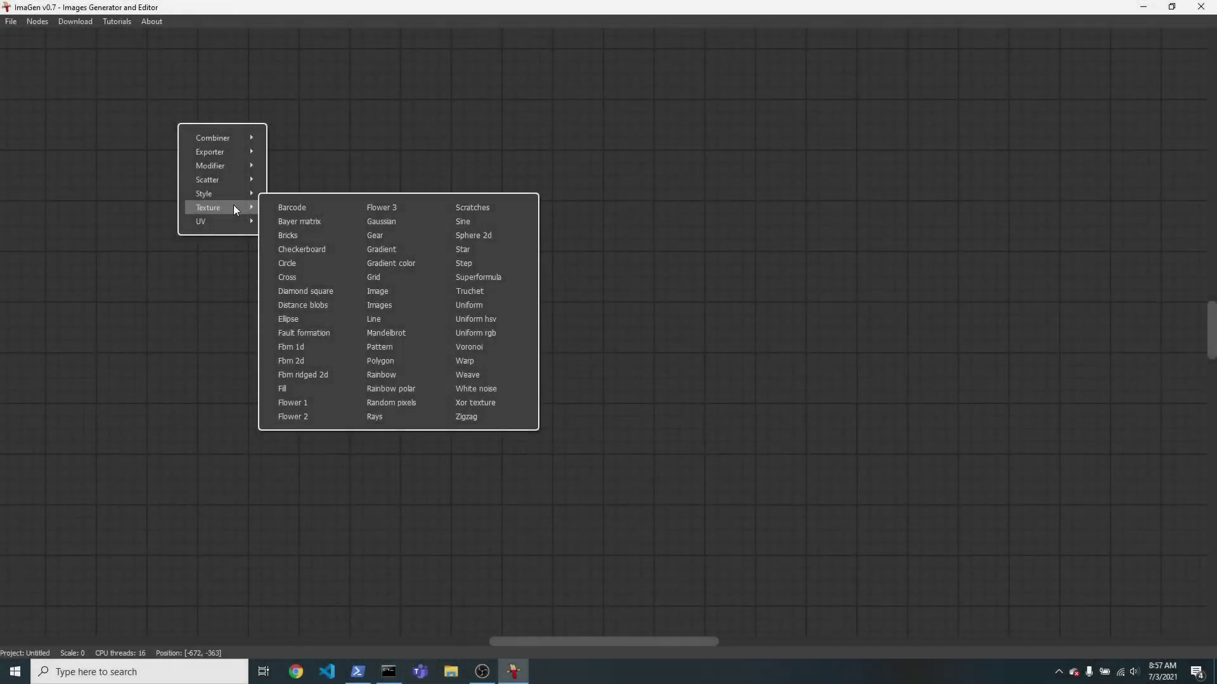
Add a Circle node with Edge 0.260 and wire it into a Ridge node at Ratio 0.490.
{"action": "left_click", "coordinate": [298, 263]}
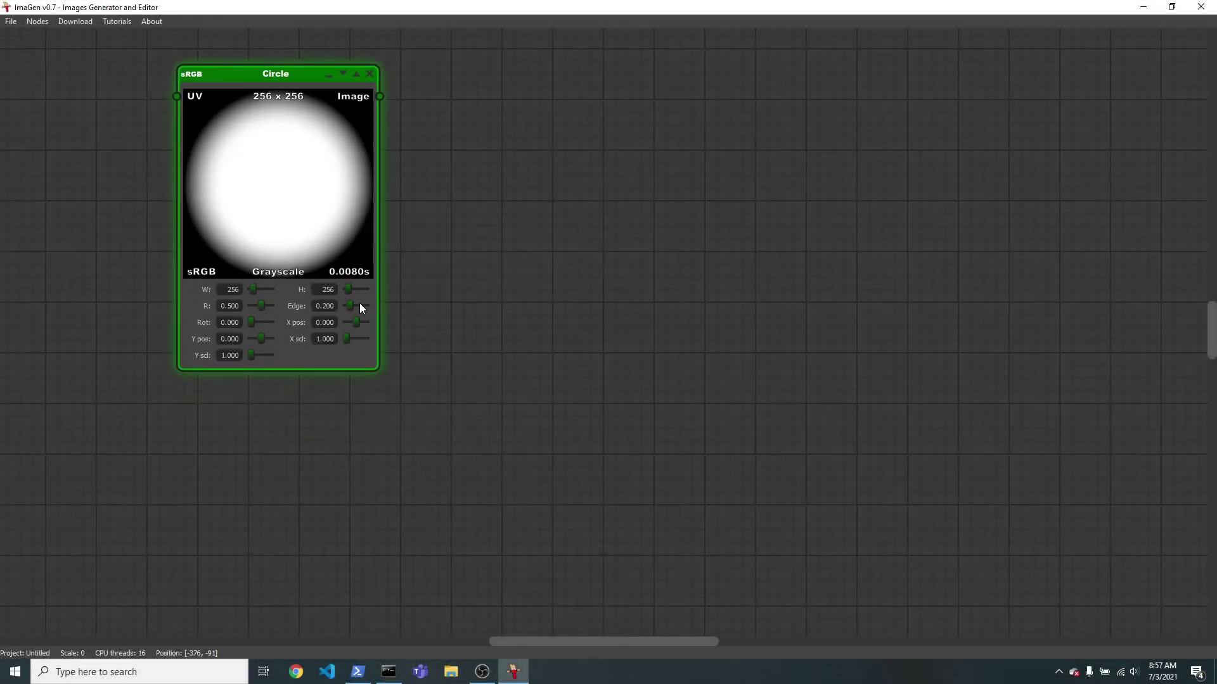
{"action": "left_click_drag", "start_coordinate": [360, 307], "coordinate": [356, 303]}
{"action": "right_click", "coordinate": [458, 144]}
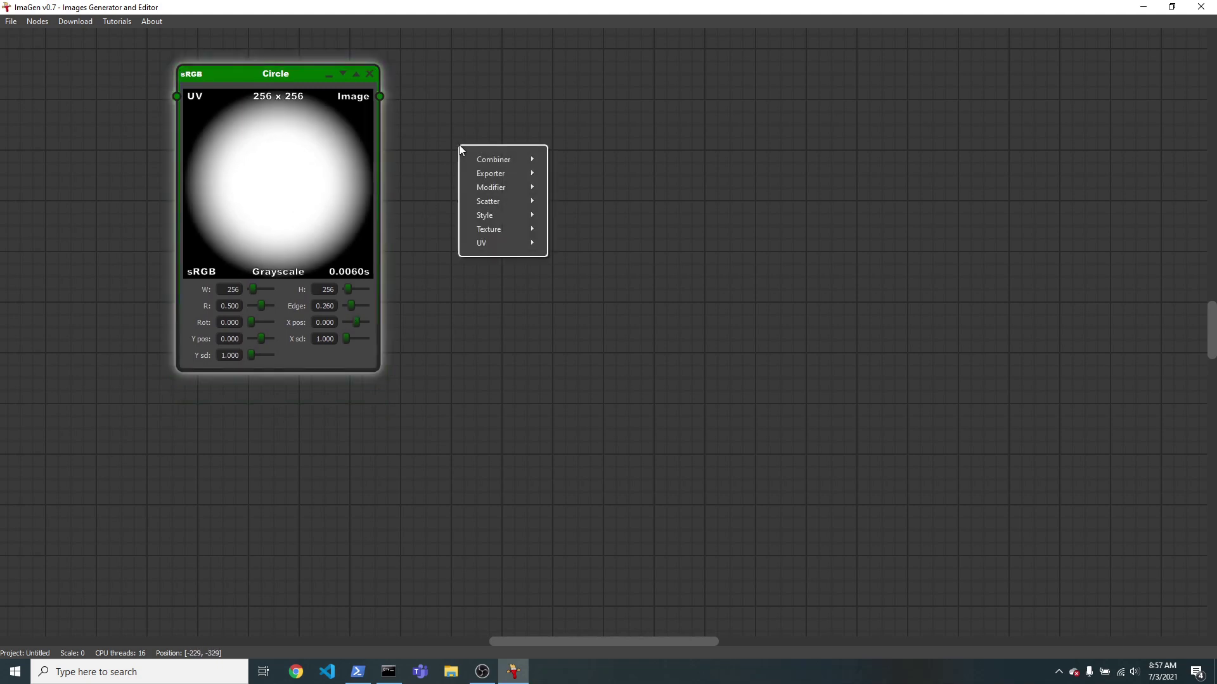
{"action": "mouse_move", "coordinate": [491, 188]}
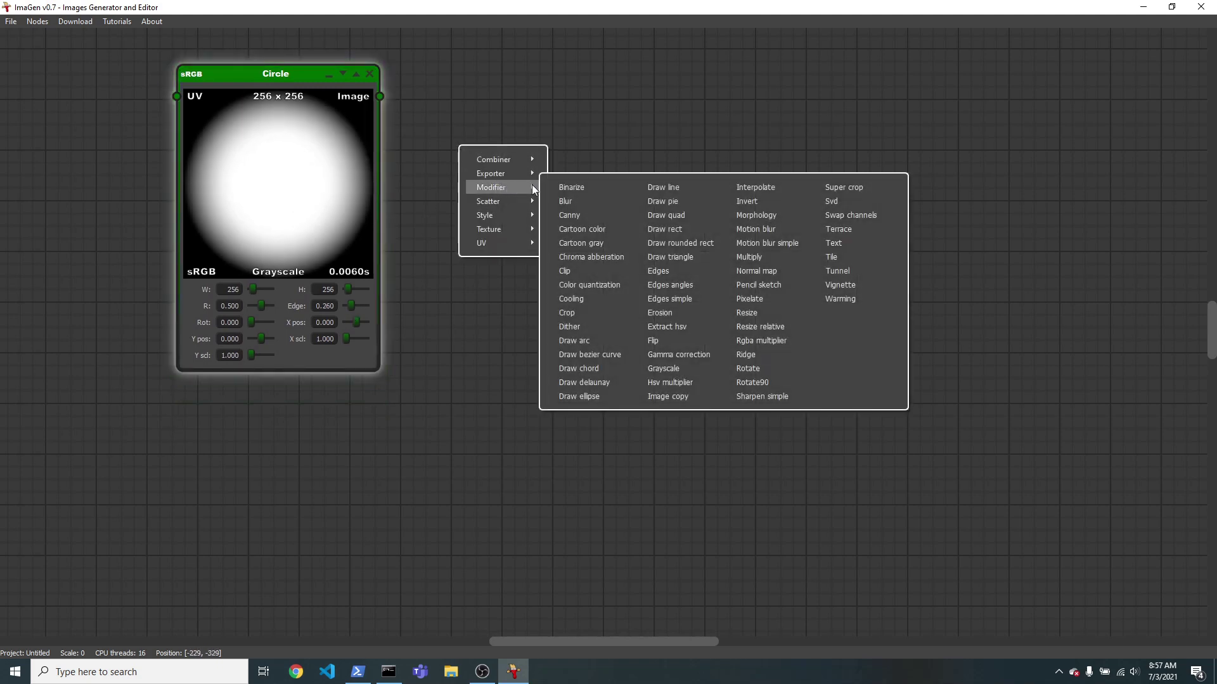
{"action": "left_click", "coordinate": [762, 356]}
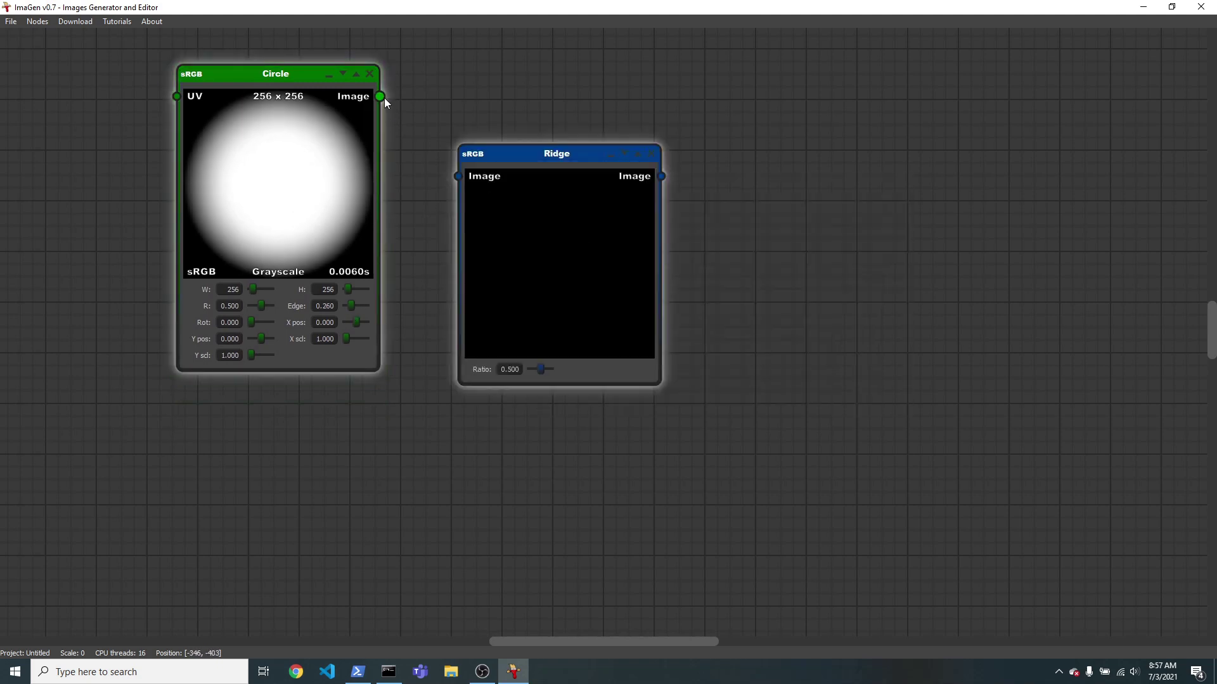
{"action": "left_click_drag", "start_coordinate": [454, 179], "coordinate": [457, 177]}
{"action": "left_click_drag", "start_coordinate": [527, 239], "coordinate": [538, 171]}
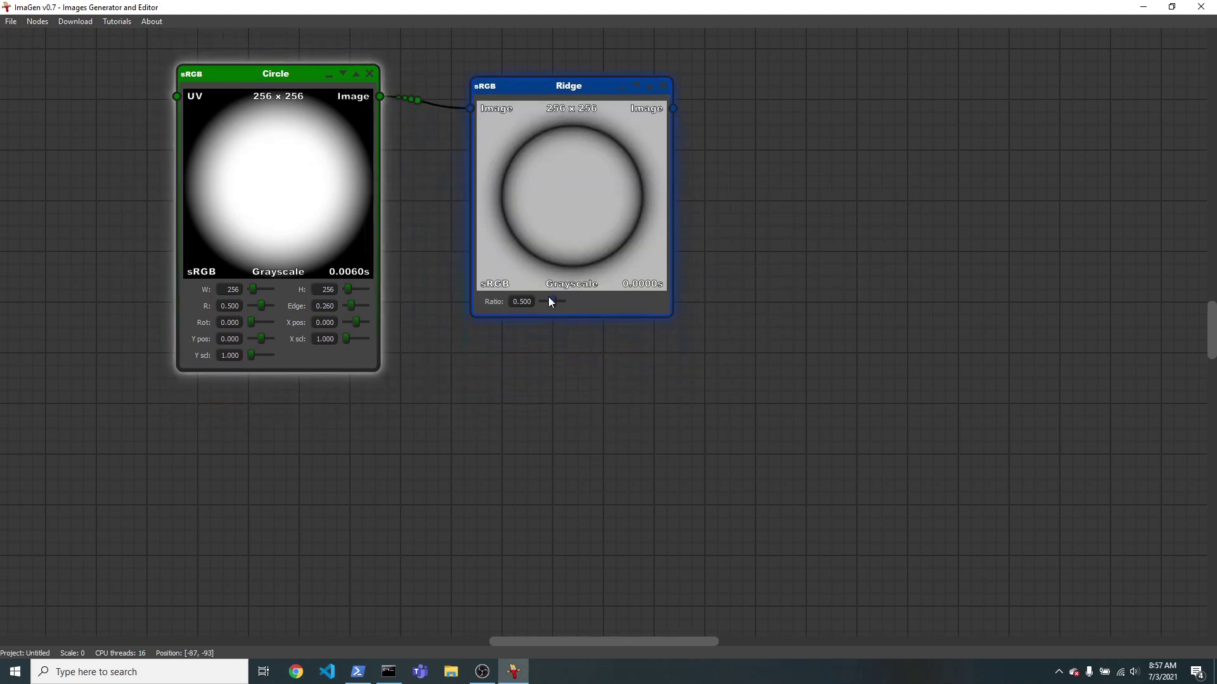
{"action": "left_click_drag", "start_coordinate": [551, 301], "coordinate": [549, 303]}
Add an Edges node at Angle 83.600 after the Ridge, then set Circle radius to 0.470.
{"action": "right_click", "coordinate": [766, 156]}
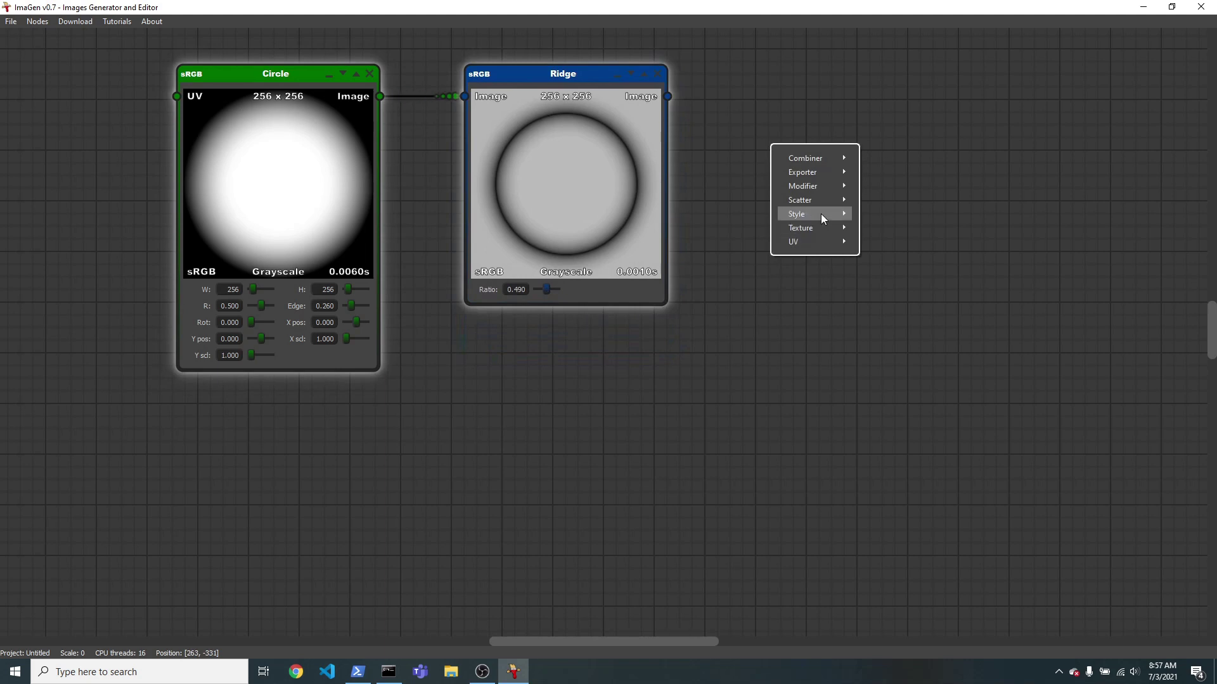
{"action": "mouse_move", "coordinate": [802, 185]}
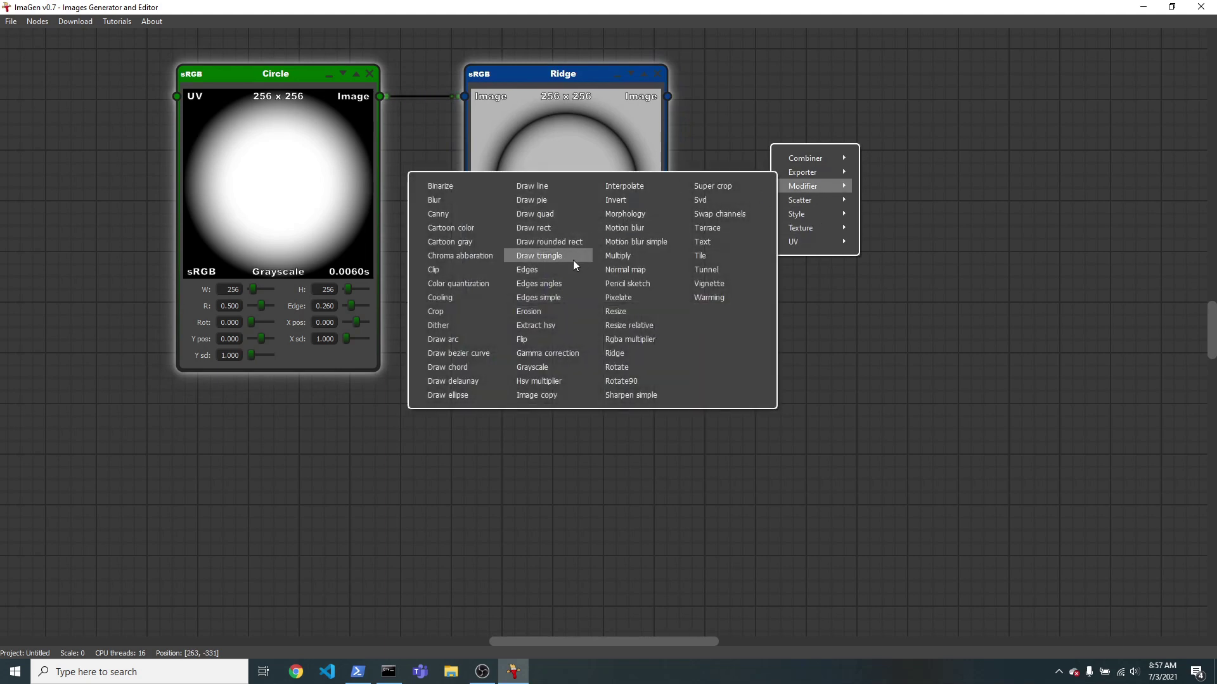
{"action": "left_click", "coordinate": [529, 269]}
{"action": "left_click_drag", "start_coordinate": [728, 164], "coordinate": [768, 175]}
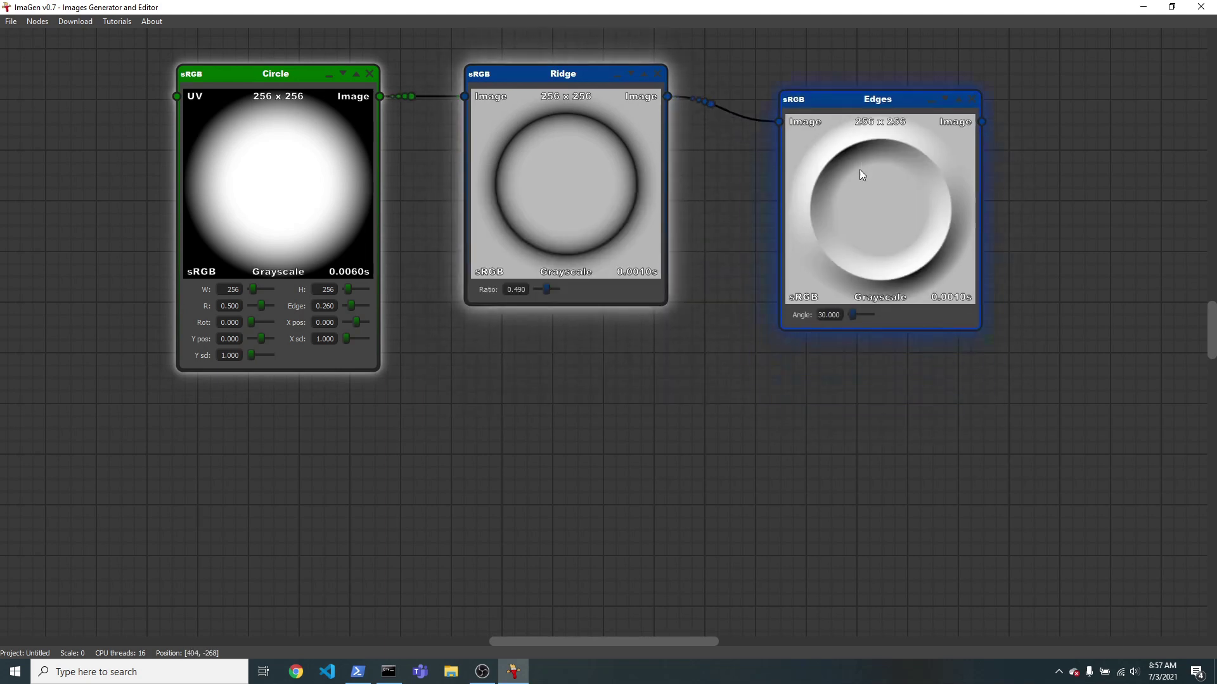
{"action": "mouse_move", "coordinate": [851, 301]}
{"action": "left_mouse_down"}
{"action": "mouse_move", "coordinate": [870, 303]}
{"action": "mouse_move", "coordinate": [860, 300]}
{"action": "left_mouse_up"}
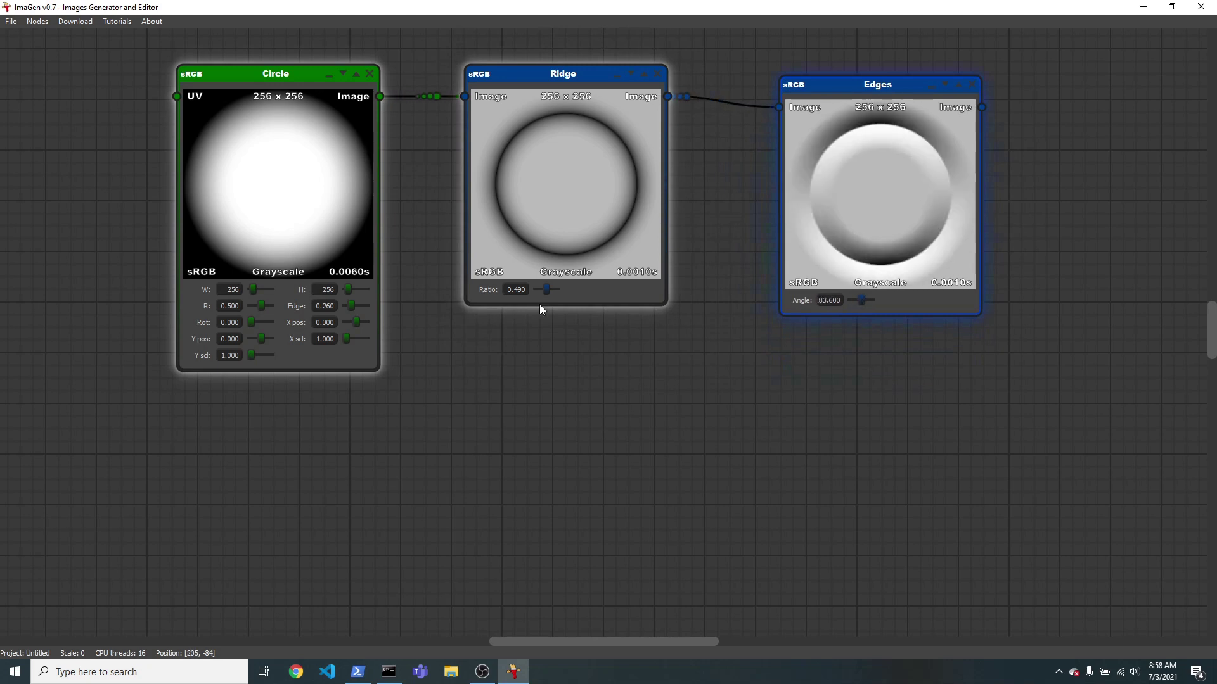
{"action": "left_click_drag", "start_coordinate": [260, 304], "coordinate": [264, 308]}
{"action": "left_click_drag", "start_coordinate": [806, 260], "coordinate": [780, 251]}
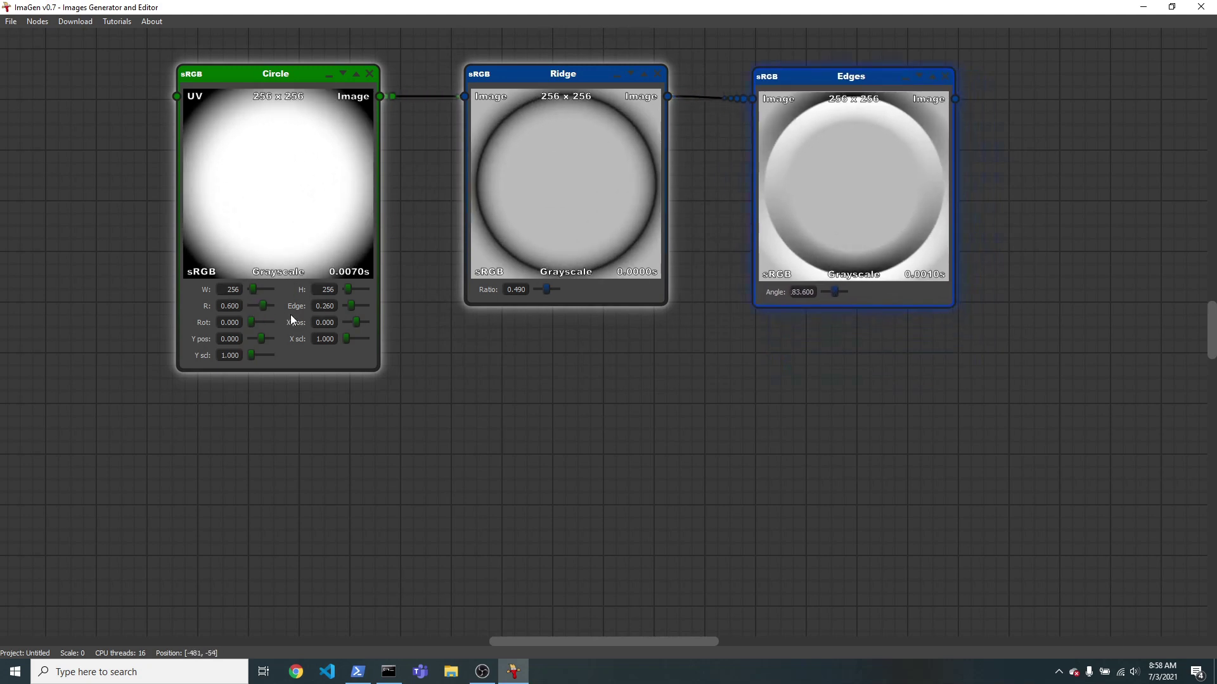
{"action": "left_click_drag", "start_coordinate": [263, 307], "coordinate": [260, 306]}
{"action": "scroll", "coordinate": [257, 358], "scroll_direction": "down", "scroll_amount": 1}
Add a Uv node and place it to the left of the Circle.
{"action": "right_click", "coordinate": [188, 374]}
{"action": "mouse_move", "coordinate": [221, 473]}
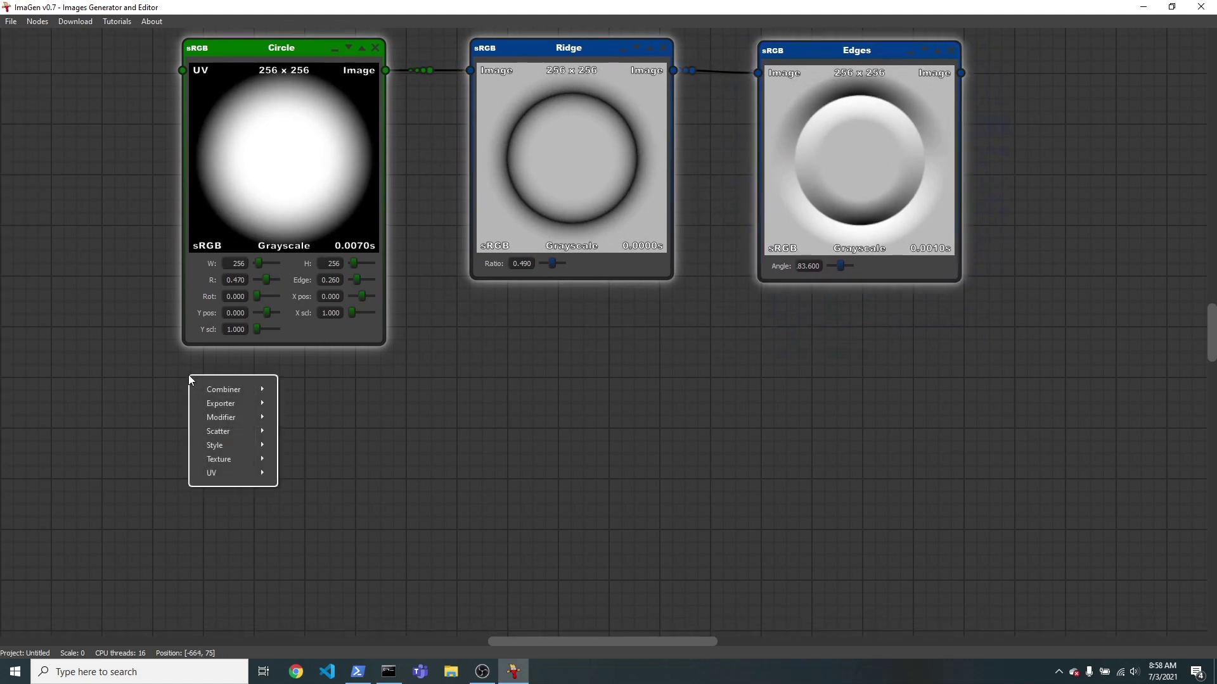
{"action": "left_click", "coordinate": [293, 570]}
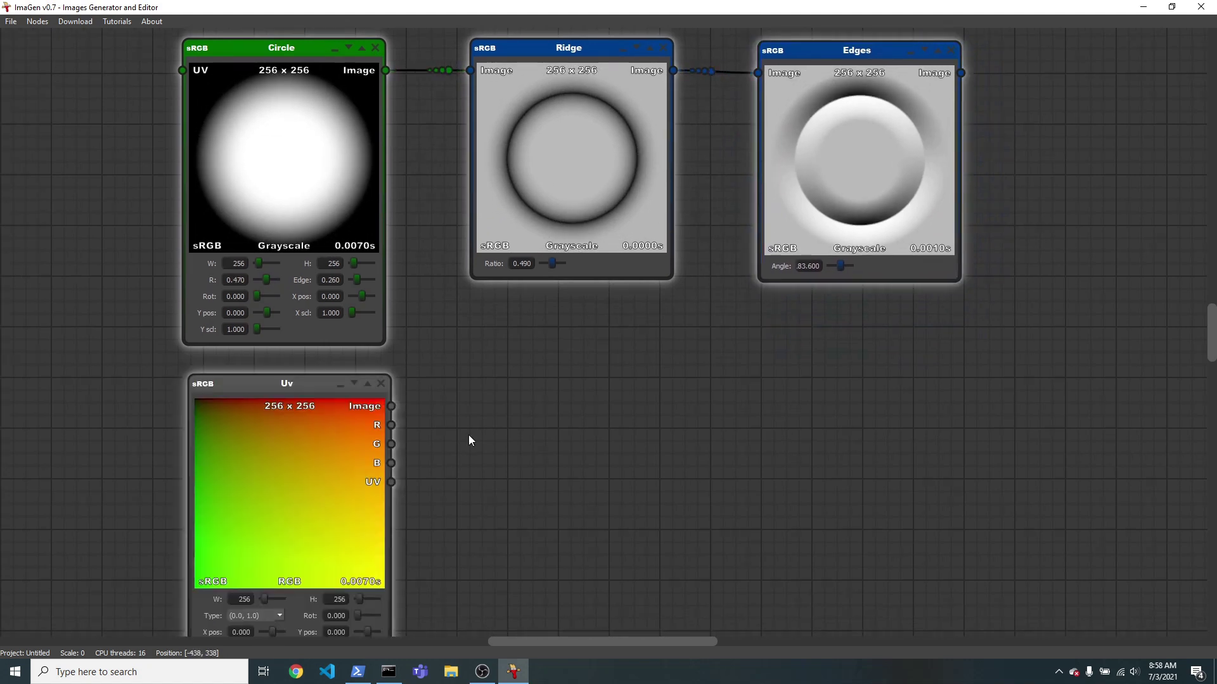
{"action": "left_click_drag", "start_coordinate": [469, 440], "coordinate": [688, 444]}
{"action": "mouse_move", "coordinate": [489, 471]}
{"action": "left_mouse_down"}
{"action": "mouse_move", "coordinate": [208, 238]}
{"action": "mouse_move", "coordinate": [213, 176]}
{"action": "left_mouse_up"}
{"action": "left_click_drag", "start_coordinate": [736, 406], "coordinate": [716, 434]}
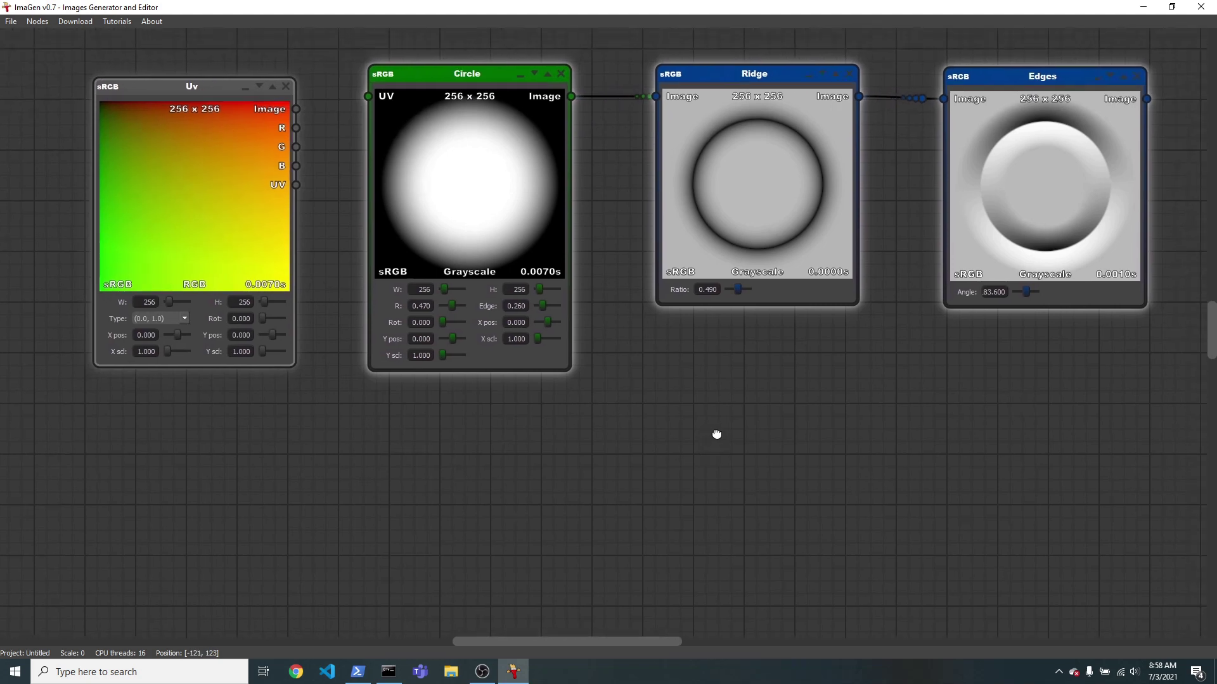
Add a Twist uv node, set Uv range to (-0.5, 0.5), and wire twisted UVs into the Circle.
{"action": "right_click", "coordinate": [120, 426]}
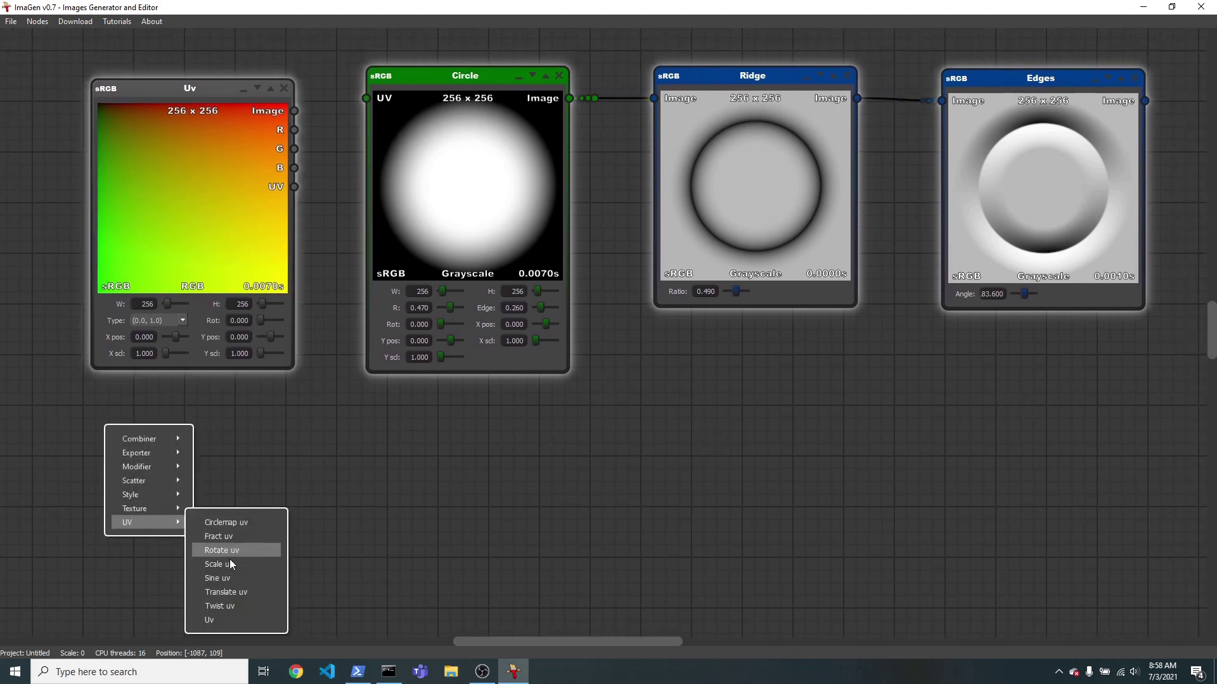
{"action": "left_click", "coordinate": [223, 610]}
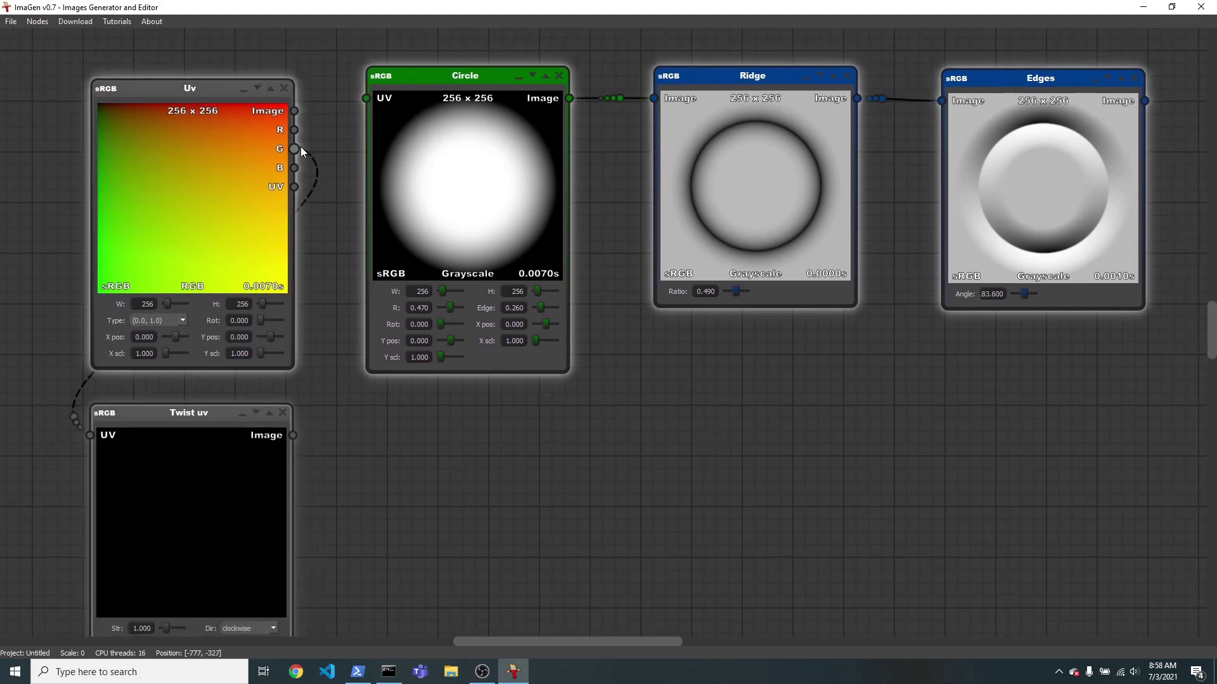
{"action": "left_click_drag", "start_coordinate": [300, 146], "coordinate": [298, 186]}
{"action": "scroll", "coordinate": [198, 372], "scroll_direction": "down", "scroll_amount": 3}
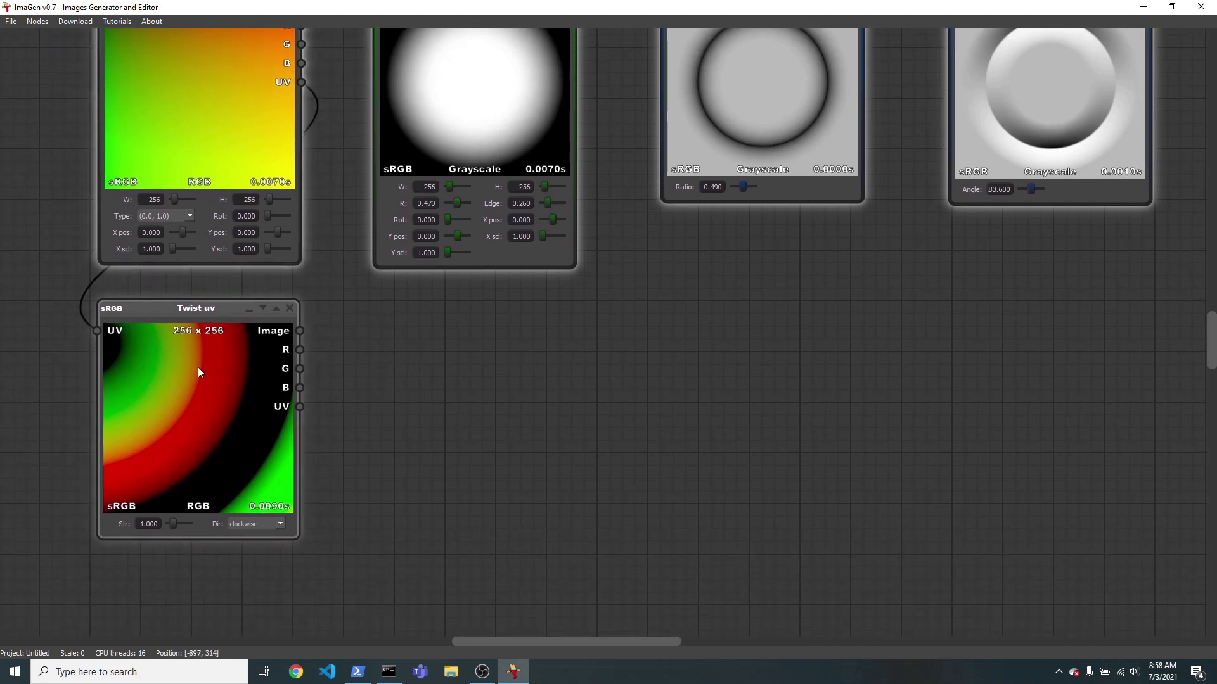
{"action": "left_click", "coordinate": [169, 217]}
{"action": "left_click_drag", "start_coordinate": [402, 348], "coordinate": [377, 435]}
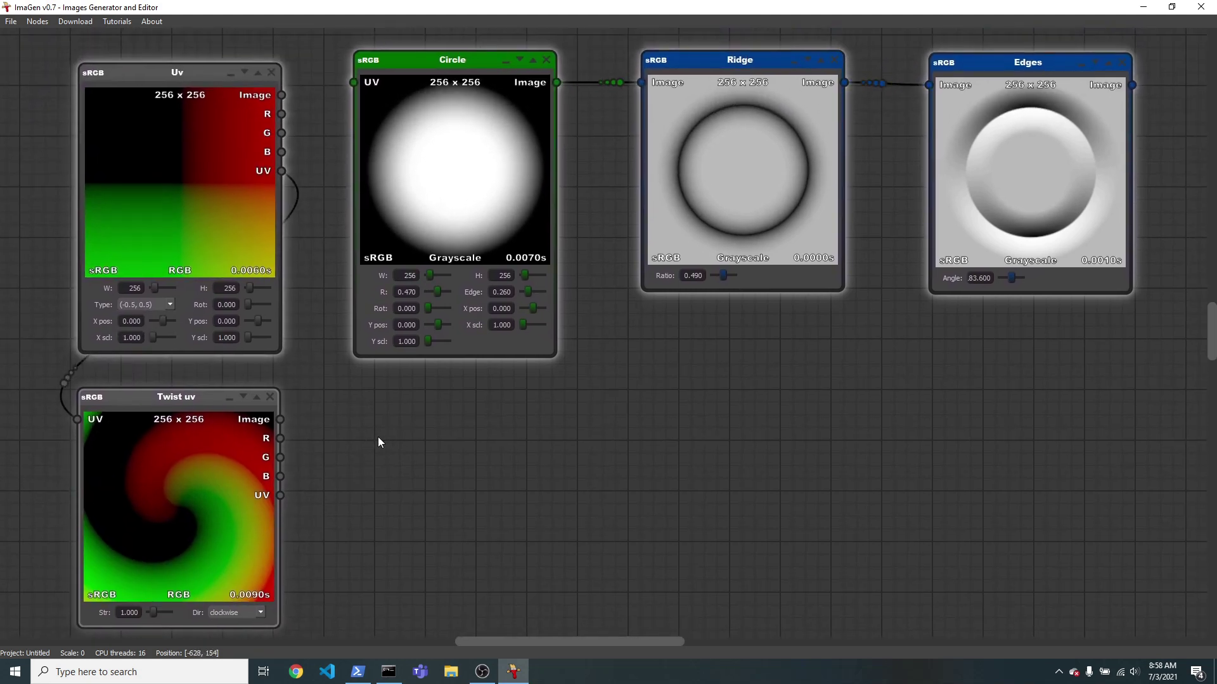
{"action": "left_click_drag", "start_coordinate": [279, 490], "coordinate": [353, 82]}
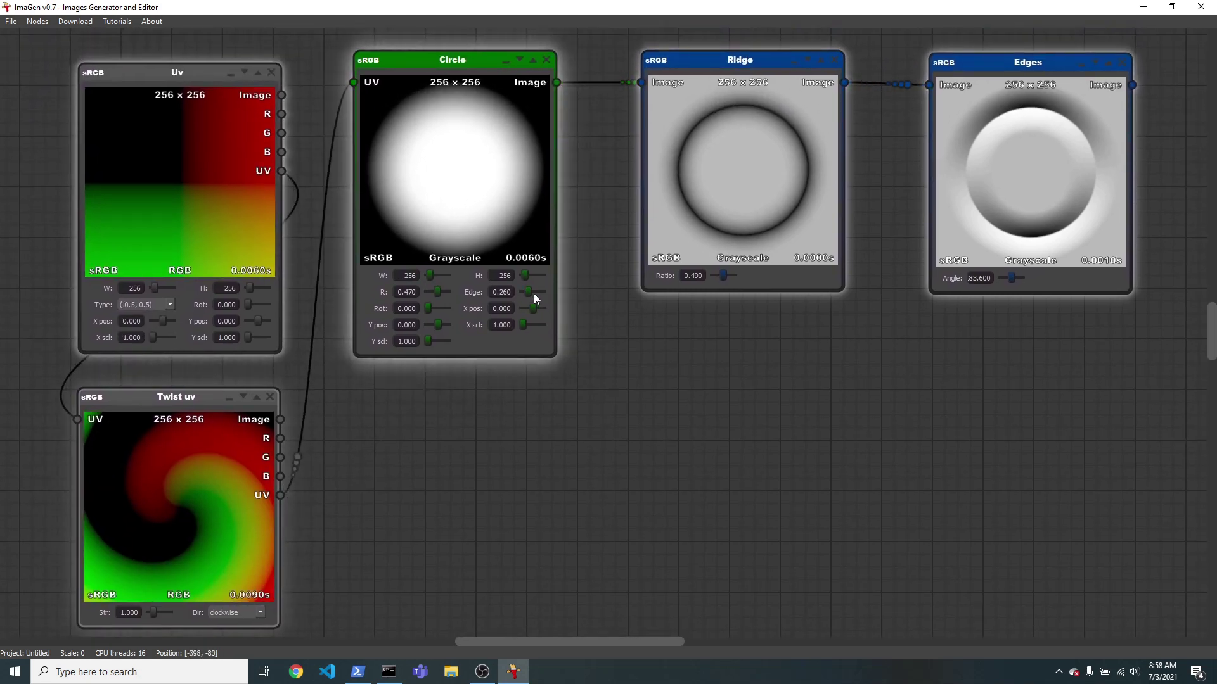
Set Twist uv Str to 2.351 and Circle X pos 0.300, Edge 0.400 to form a spiral.
{"action": "left_click_drag", "start_coordinate": [533, 307], "coordinate": [539, 309]}
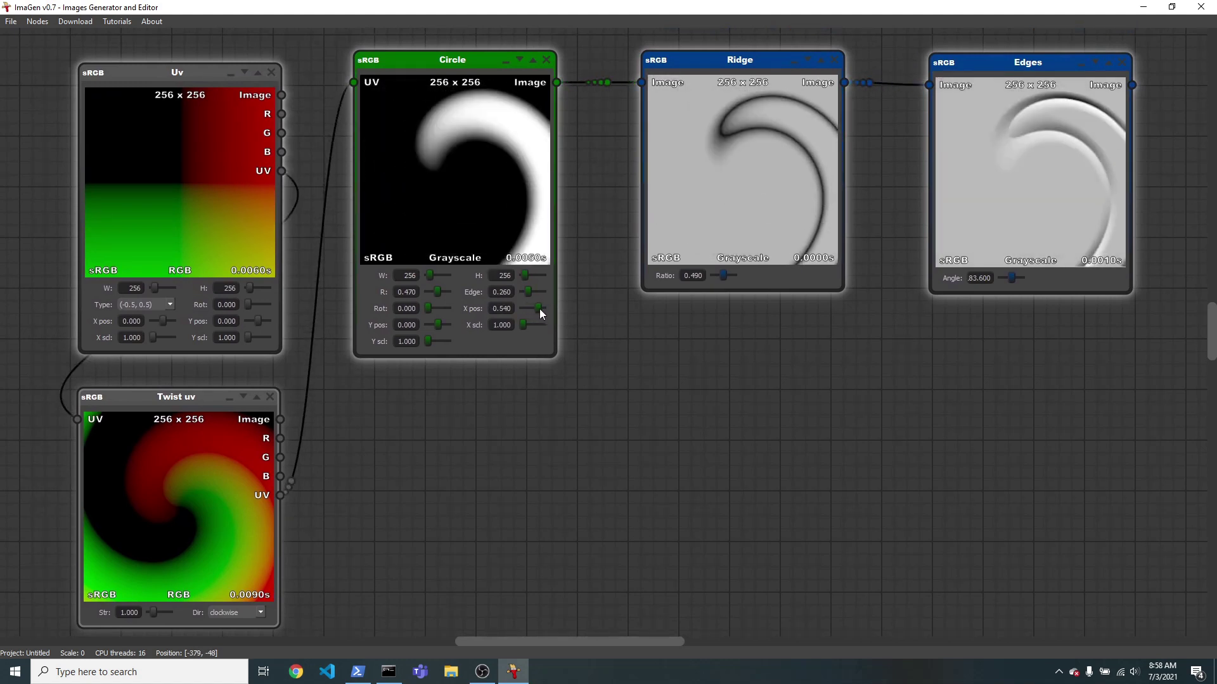
{"action": "left_click_drag", "start_coordinate": [153, 612], "coordinate": [160, 612]}
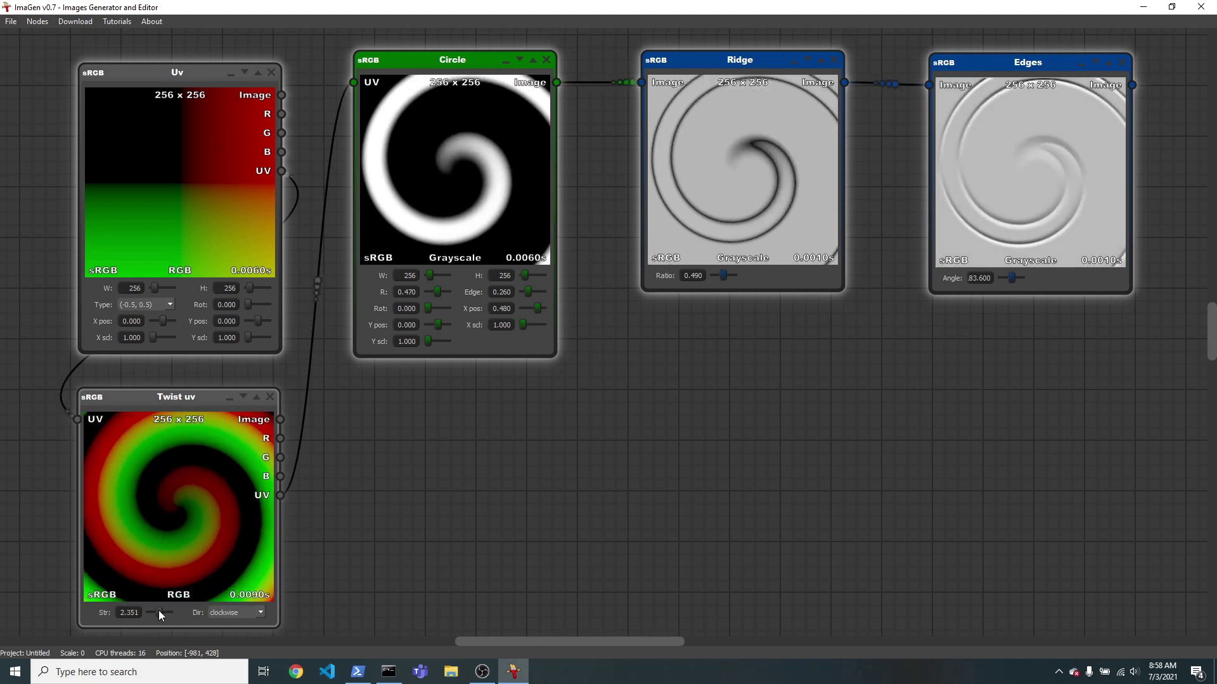
{"action": "left_click_drag", "start_coordinate": [530, 313], "coordinate": [529, 296]}
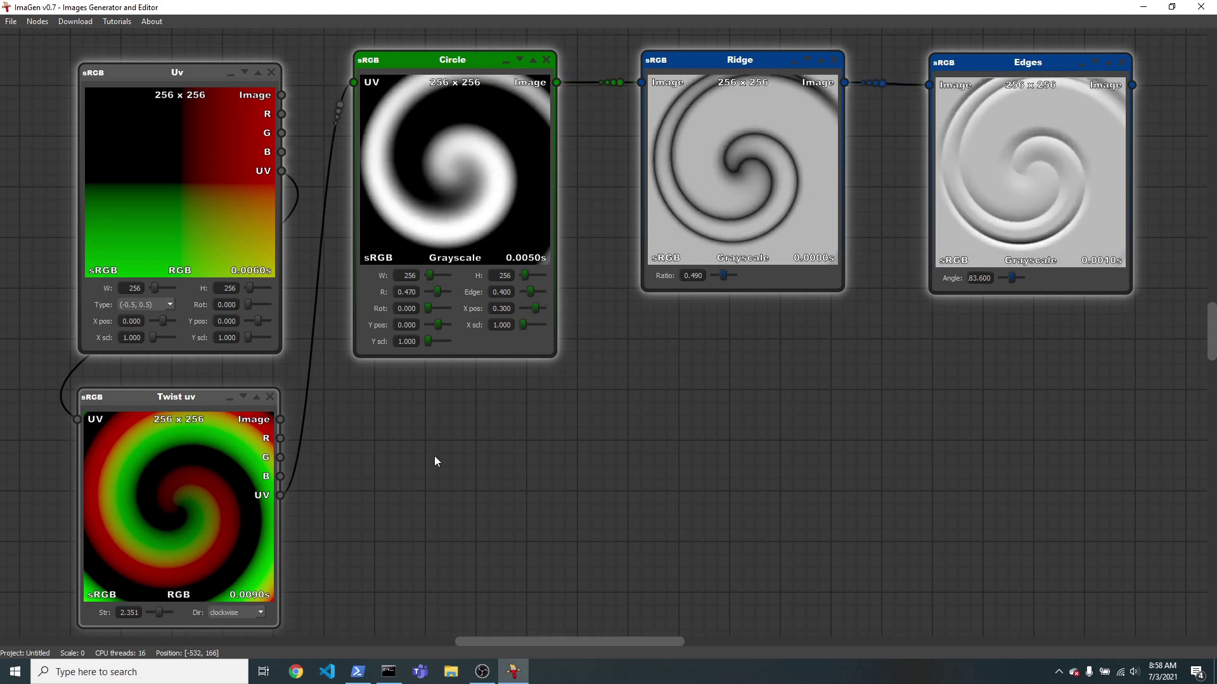
{"action": "scroll", "coordinate": [392, 419], "scroll_direction": "down", "scroll_amount": 1}
Add an Invert node fed by the Twist uv image and raise twist strength to 4.050.
{"action": "right_click", "coordinate": [354, 391]}
{"action": "mouse_move", "coordinate": [388, 428]}
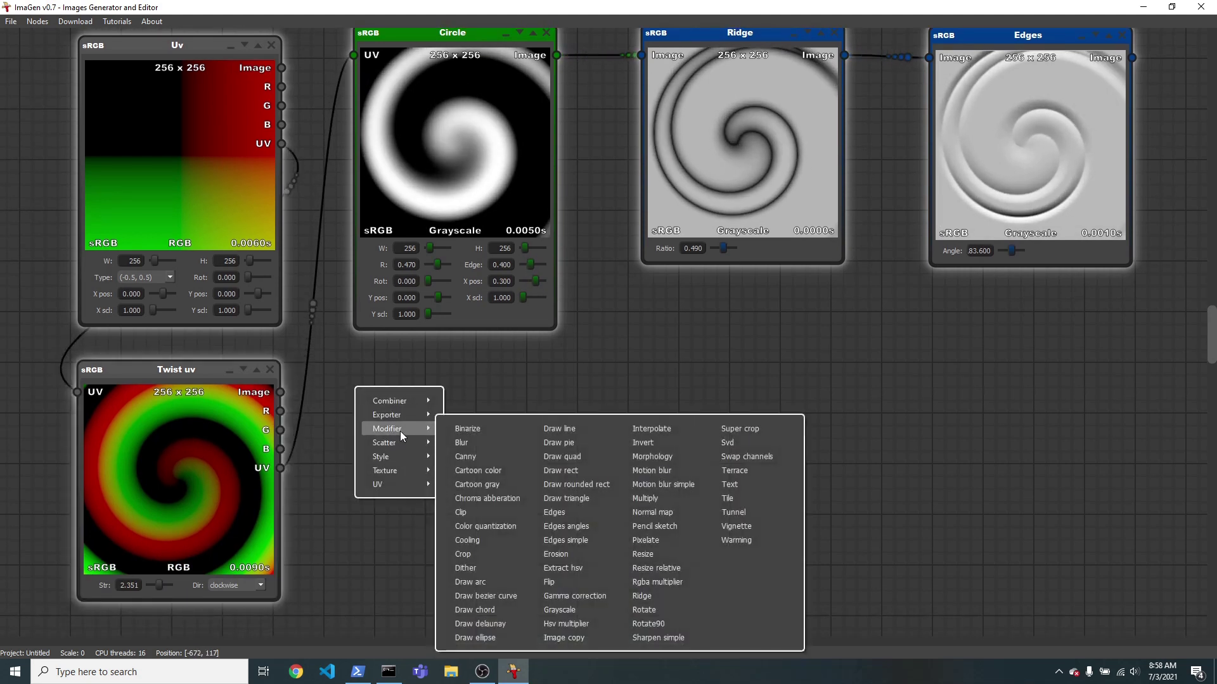
{"action": "left_click", "coordinate": [642, 443]}
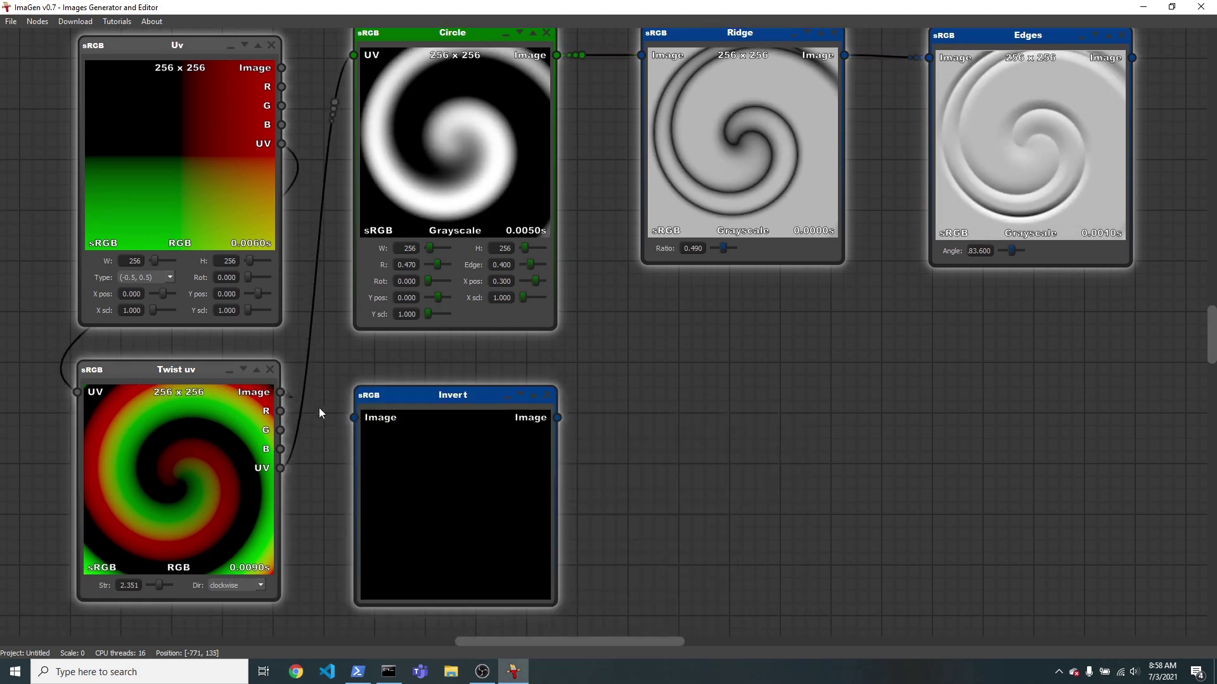
{"action": "left_click_drag", "start_coordinate": [318, 411], "coordinate": [353, 417]}
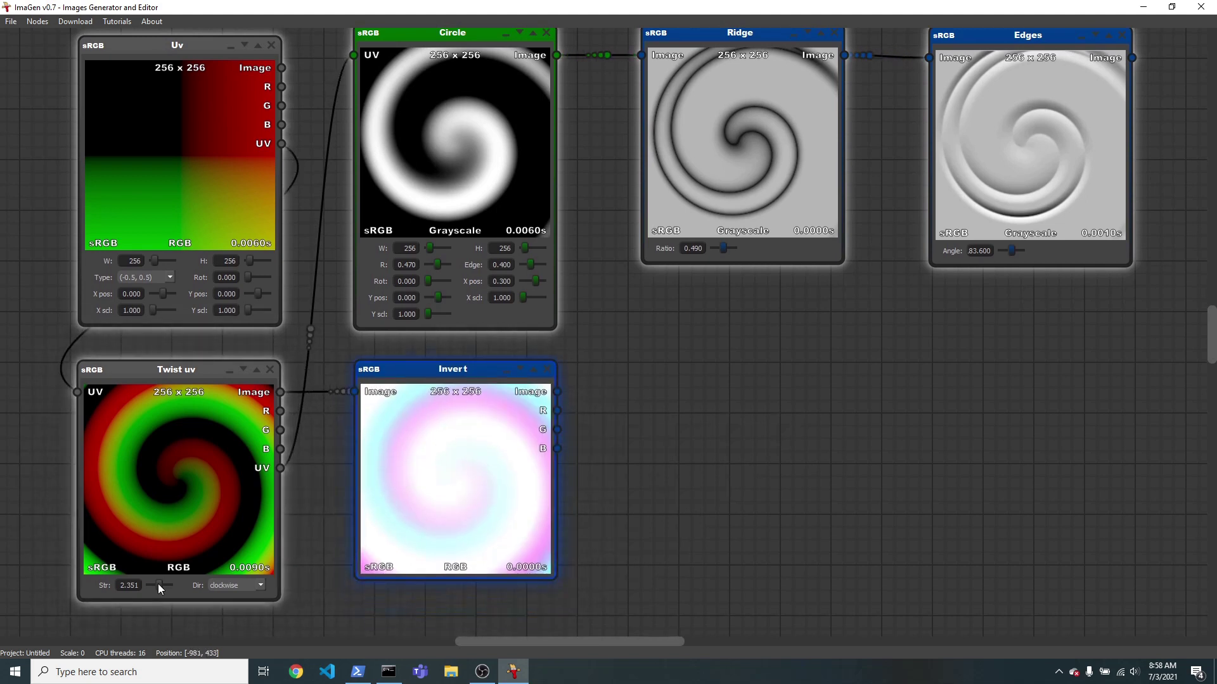
{"action": "left_click_drag", "start_coordinate": [158, 584], "coordinate": [172, 582]}
{"action": "mouse_move", "coordinate": [706, 437]}
{"action": "left_mouse_down"}
{"action": "mouse_move", "coordinate": [659, 401]}
{"action": "mouse_move", "coordinate": [639, 307]}
{"action": "left_mouse_up"}
Add a Draw rounded rect node fed by the inverted image.
{"action": "right_click", "coordinate": [565, 352]}
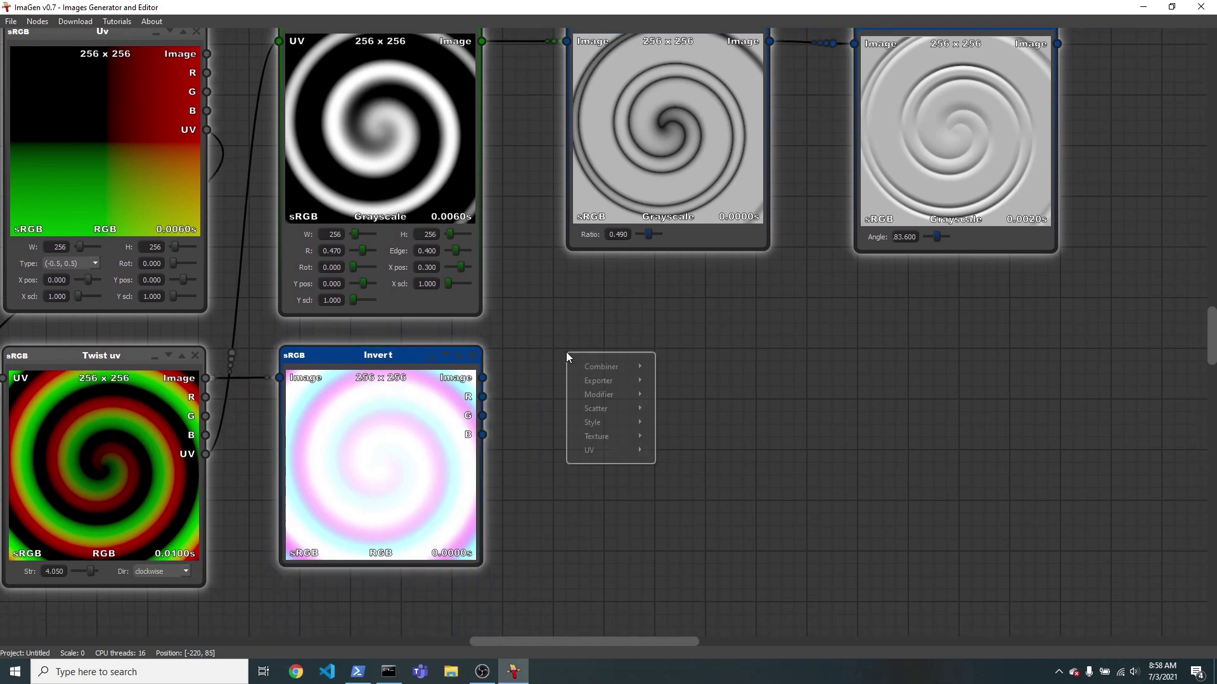
{"action": "mouse_move", "coordinate": [608, 422]}
{"action": "left_click", "coordinate": [760, 453]}
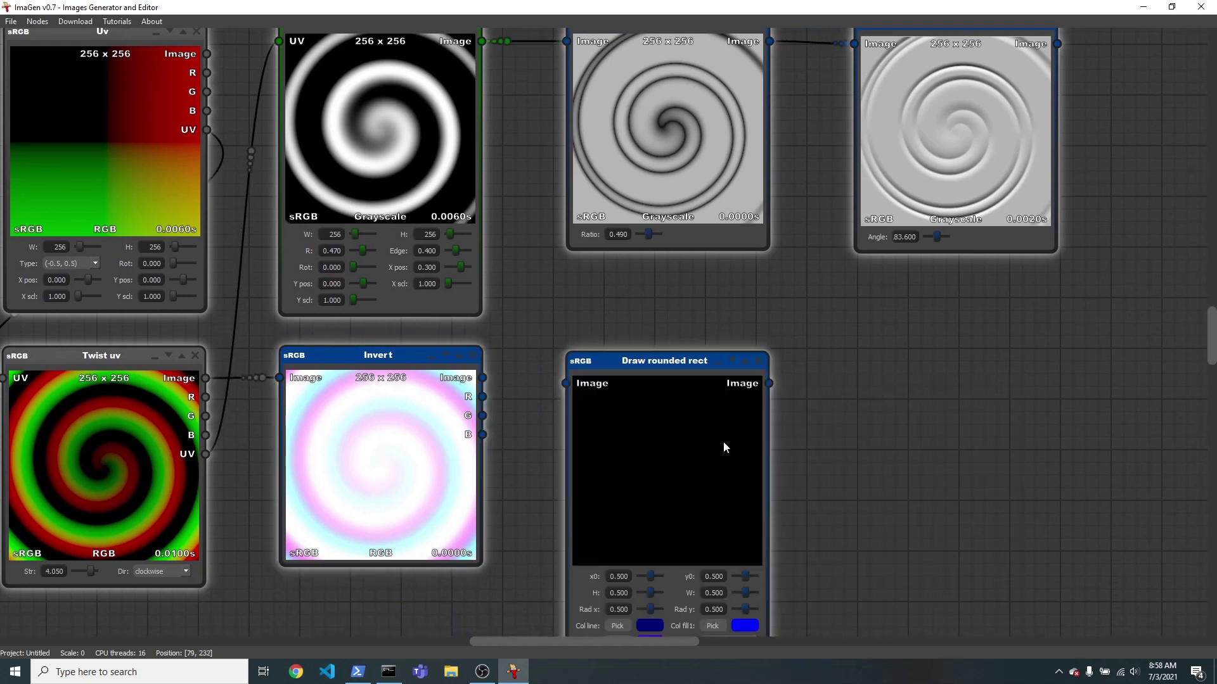
{"action": "left_click_drag", "start_coordinate": [482, 378], "coordinate": [565, 384]}
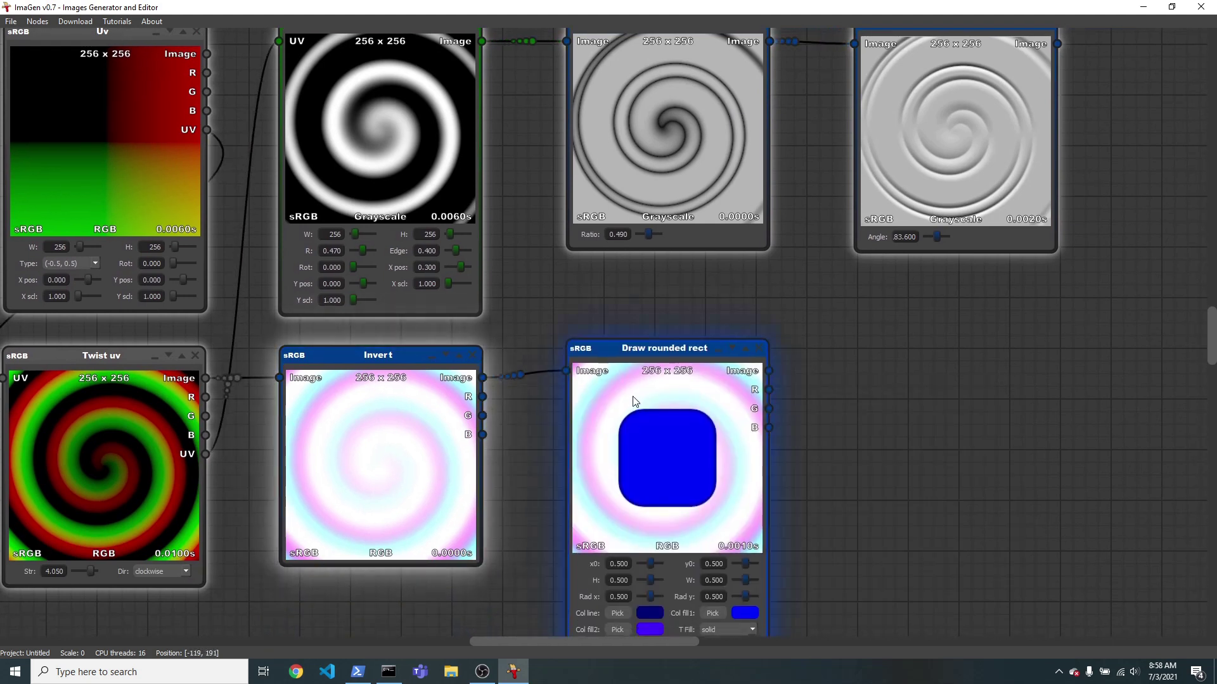
{"action": "scroll", "coordinate": [719, 499], "scroll_direction": "down", "scroll_amount": 1}
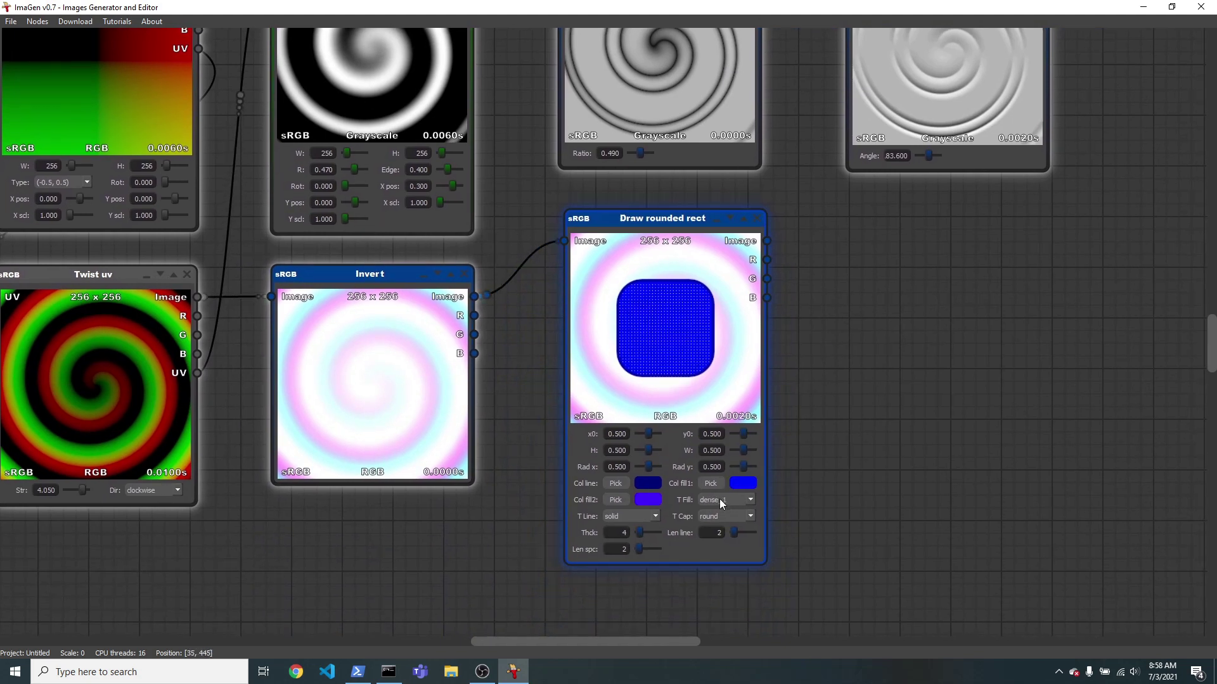
{"action": "scroll", "coordinate": [716, 501], "scroll_direction": "down", "scroll_amount": 1}
{"action": "scroll", "coordinate": [716, 501], "scroll_direction": "down", "scroll_amount": 2}
{"action": "scroll", "coordinate": [717, 500], "scroll_direction": "down", "scroll_amount": 1}
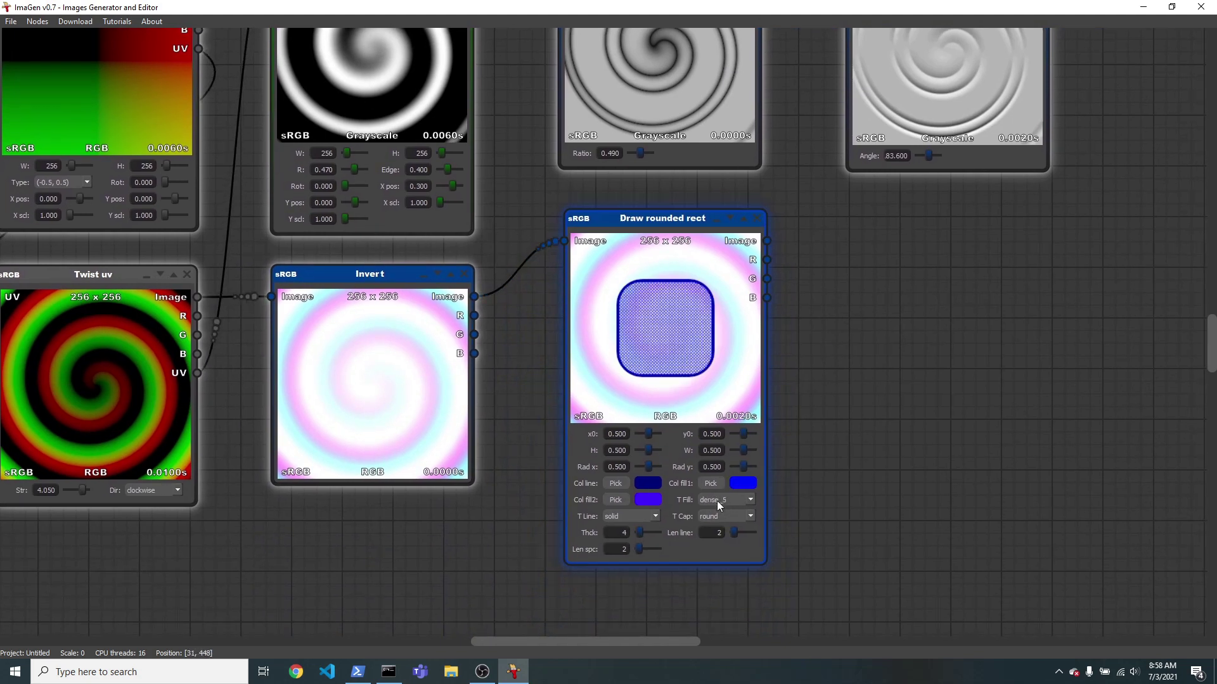
{"action": "scroll", "coordinate": [717, 501], "scroll_direction": "down", "scroll_amount": 1}
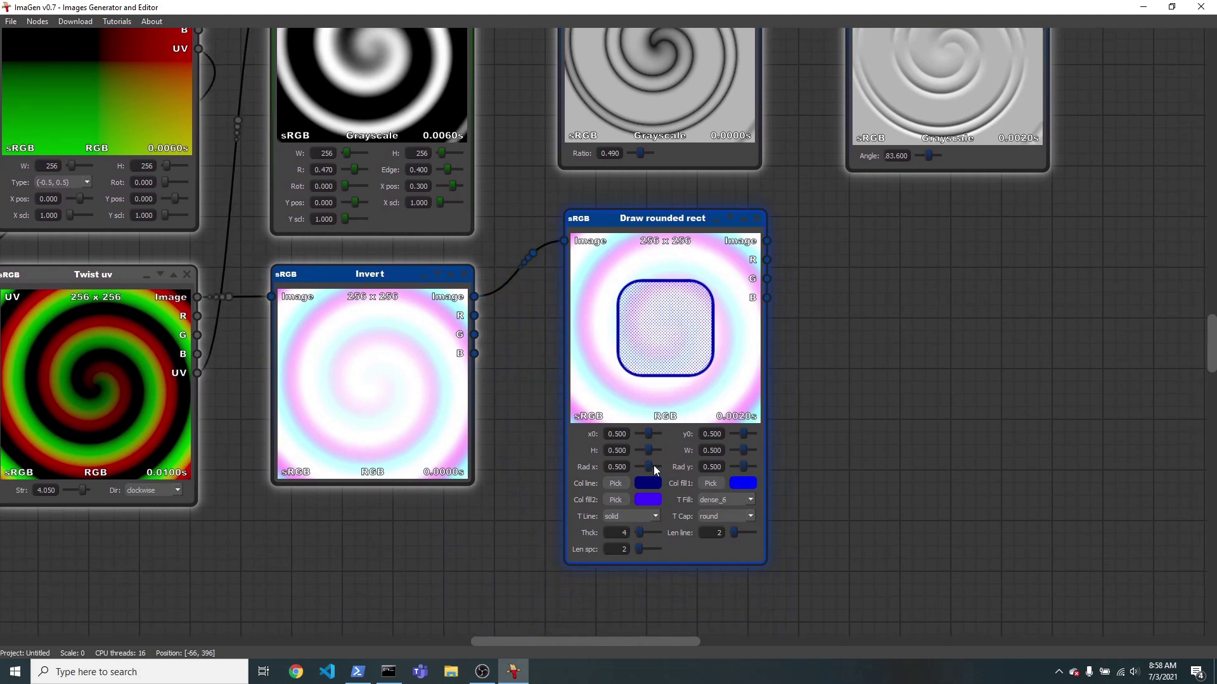
Stretch the rectangle to 1.000 height and width with a black dashed outline, thickness 11.
{"action": "left_click_drag", "start_coordinate": [654, 453], "coordinate": [662, 450]}
{"action": "left_click_drag", "start_coordinate": [744, 450], "coordinate": [764, 455]}
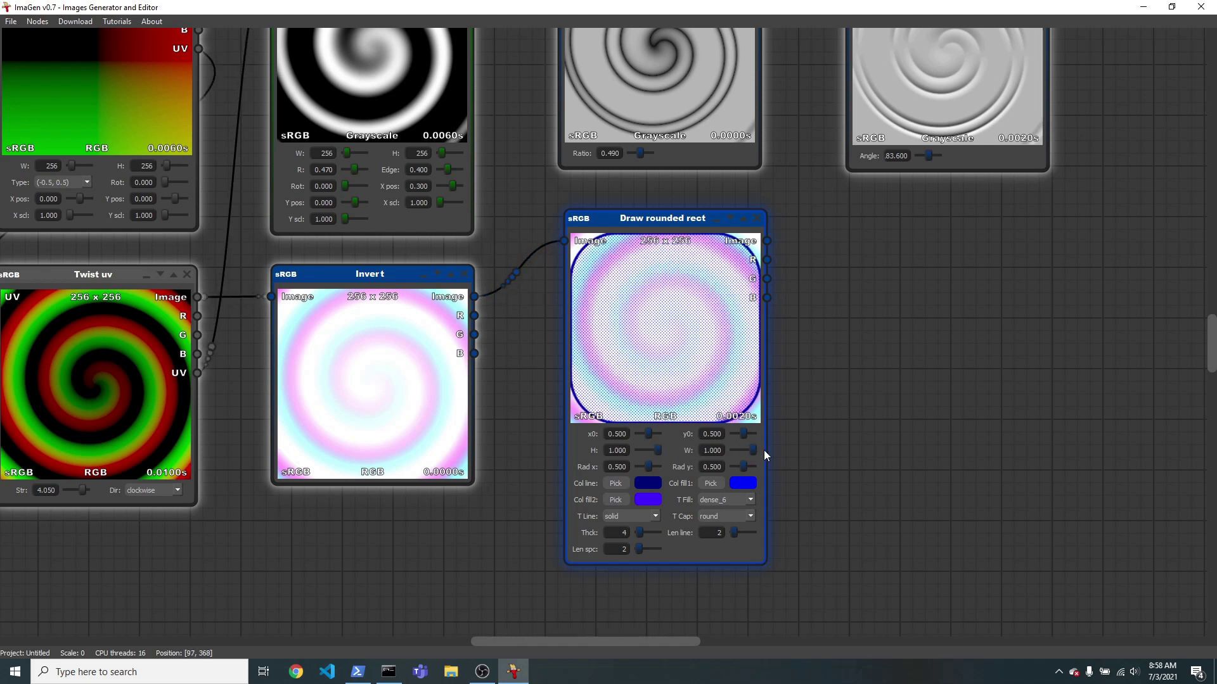
{"action": "left_click", "coordinate": [614, 483]}
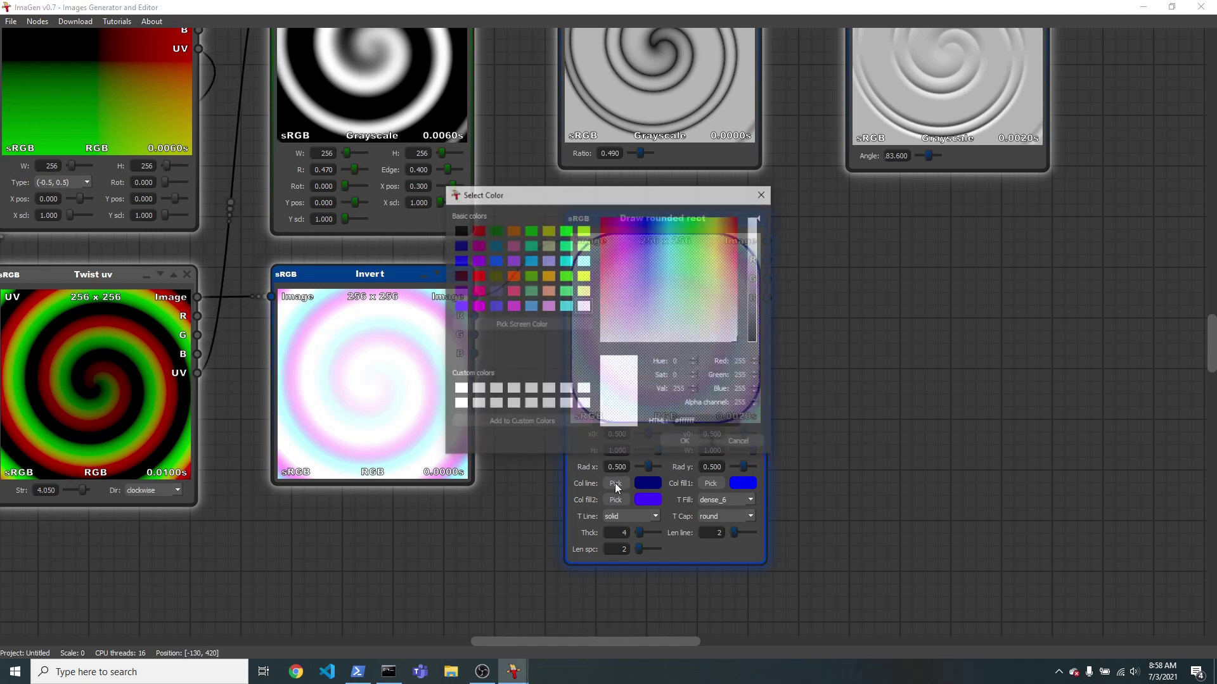
{"action": "left_click", "coordinate": [464, 231]}
{"action": "left_click", "coordinate": [693, 450]}
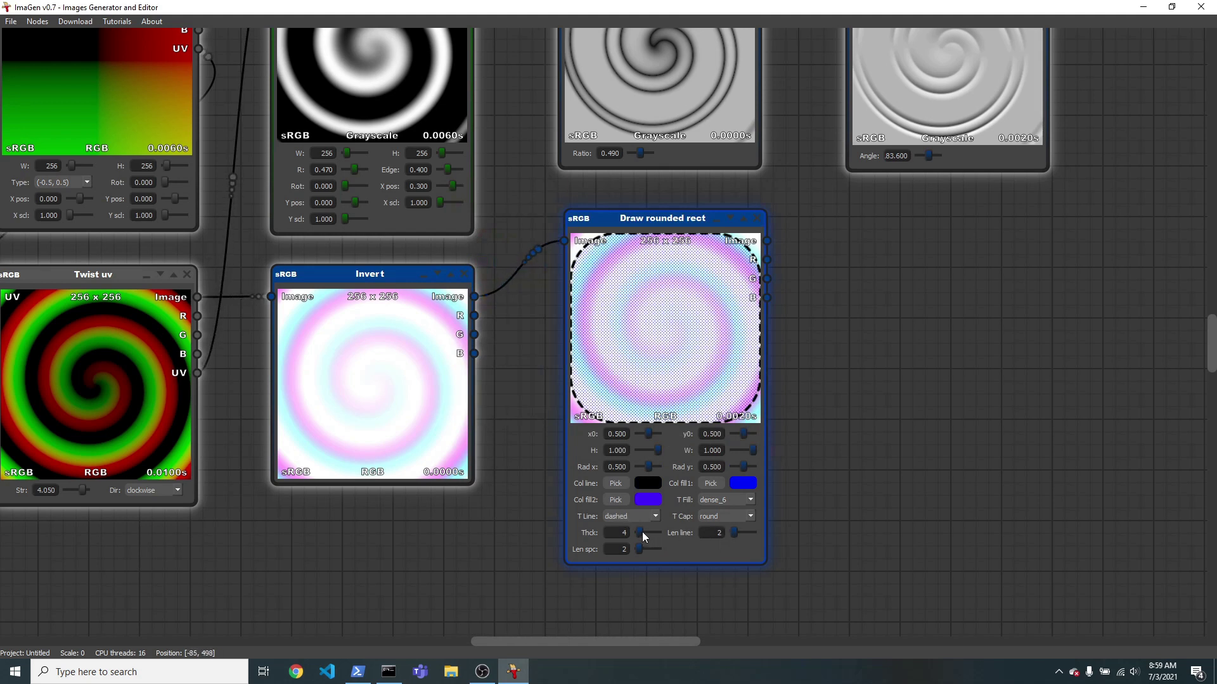
{"action": "left_click_drag", "start_coordinate": [639, 532], "coordinate": [641, 537]}
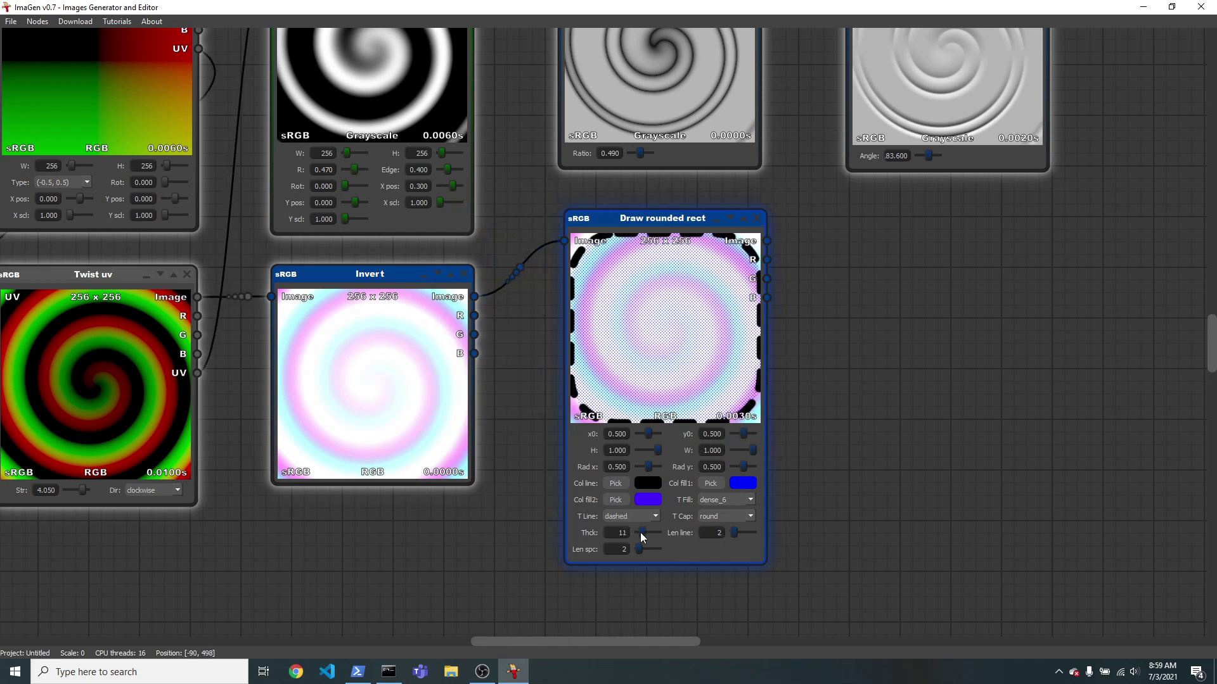
{"action": "left_click_drag", "start_coordinate": [879, 372], "coordinate": [792, 393]}
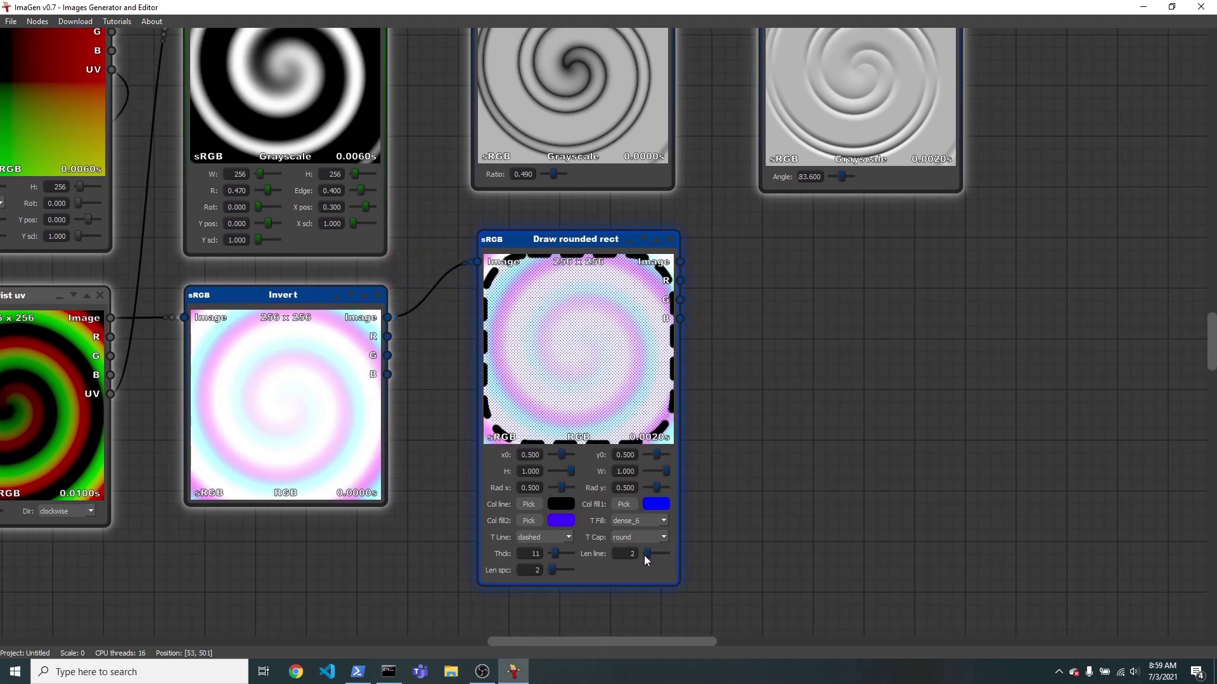
Add a Text node fed by the rounded rect, with the text 'Version 7'.
{"action": "left_click_drag", "start_coordinate": [742, 344], "coordinate": [729, 359]}
{"action": "right_click", "coordinate": [732, 334]}
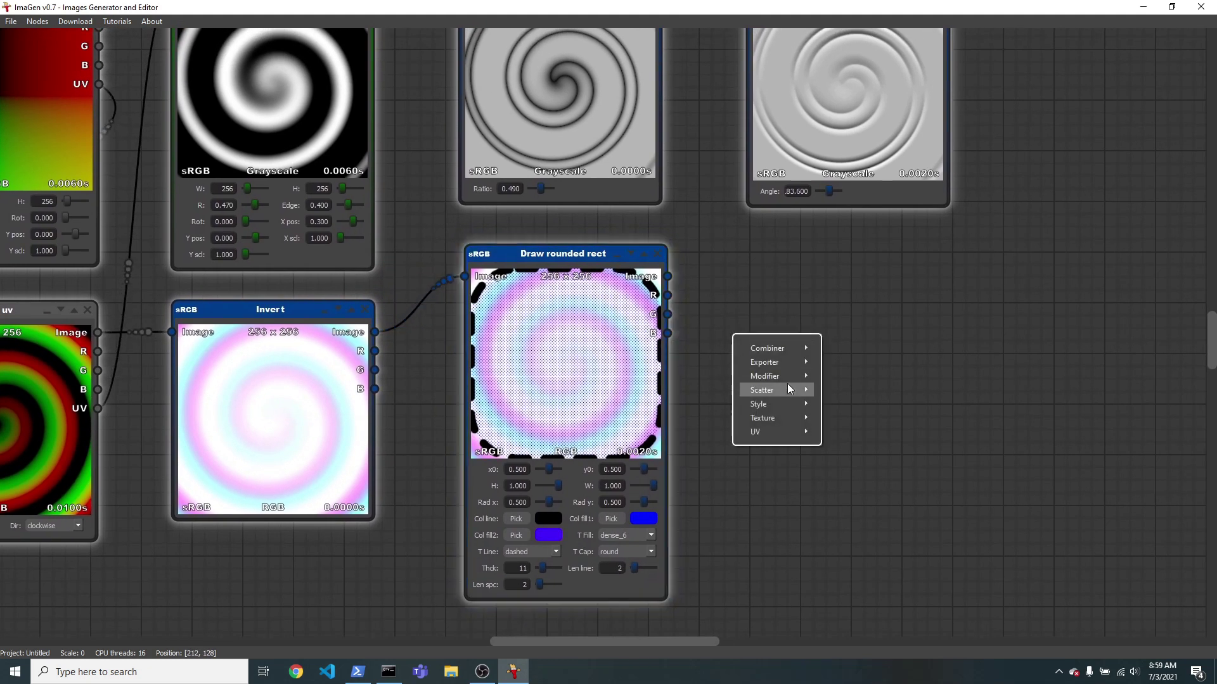
{"action": "mouse_move", "coordinate": [766, 375]}
{"action": "left_click", "coordinate": [1107, 431]}
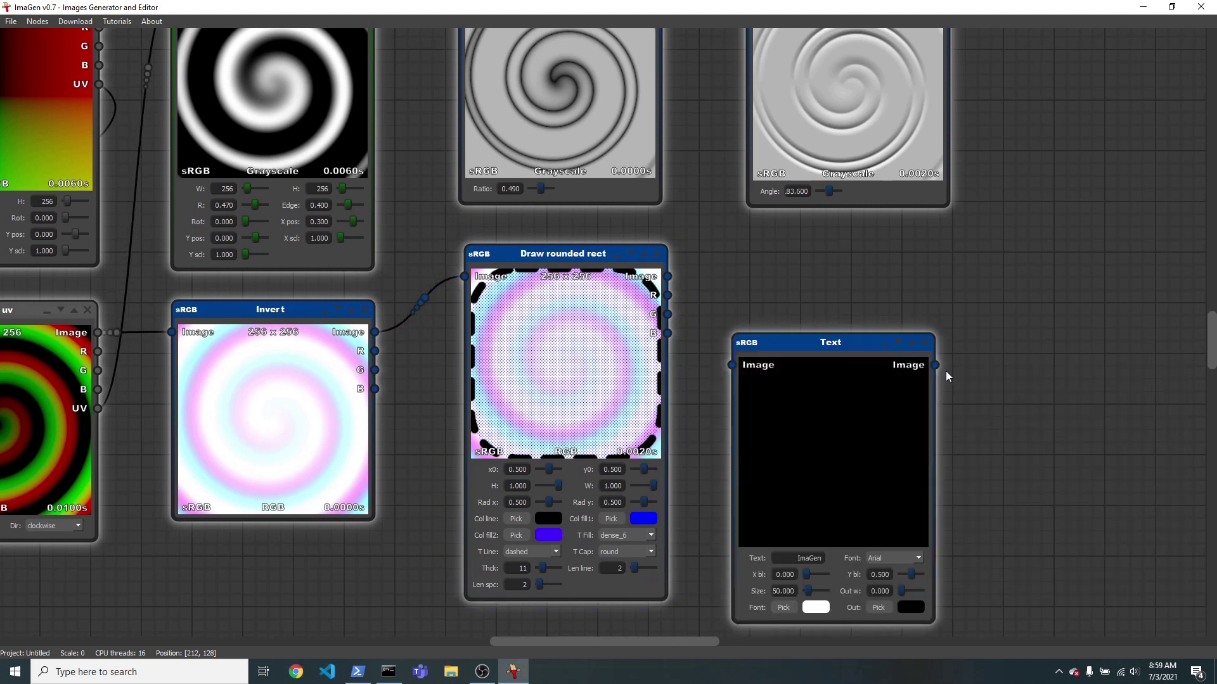
{"action": "left_click_drag", "start_coordinate": [842, 545], "coordinate": [852, 450]}
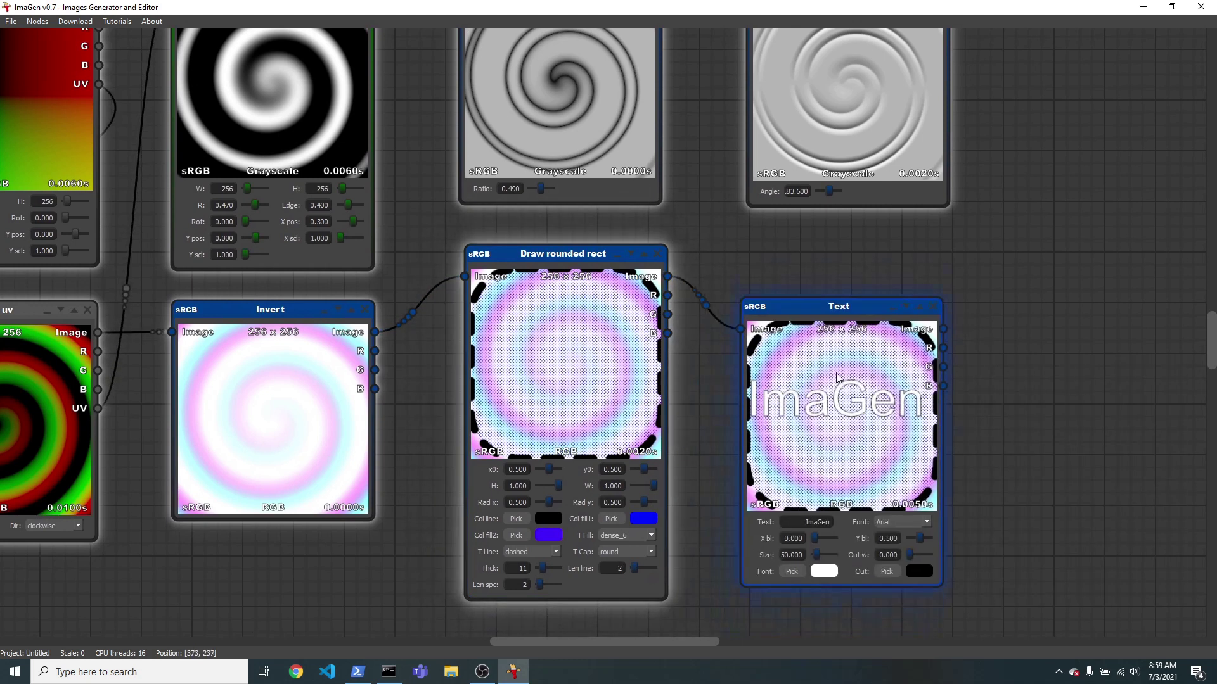
{"action": "scroll", "coordinate": [893, 466], "scroll_direction": "down", "scroll_amount": 1}
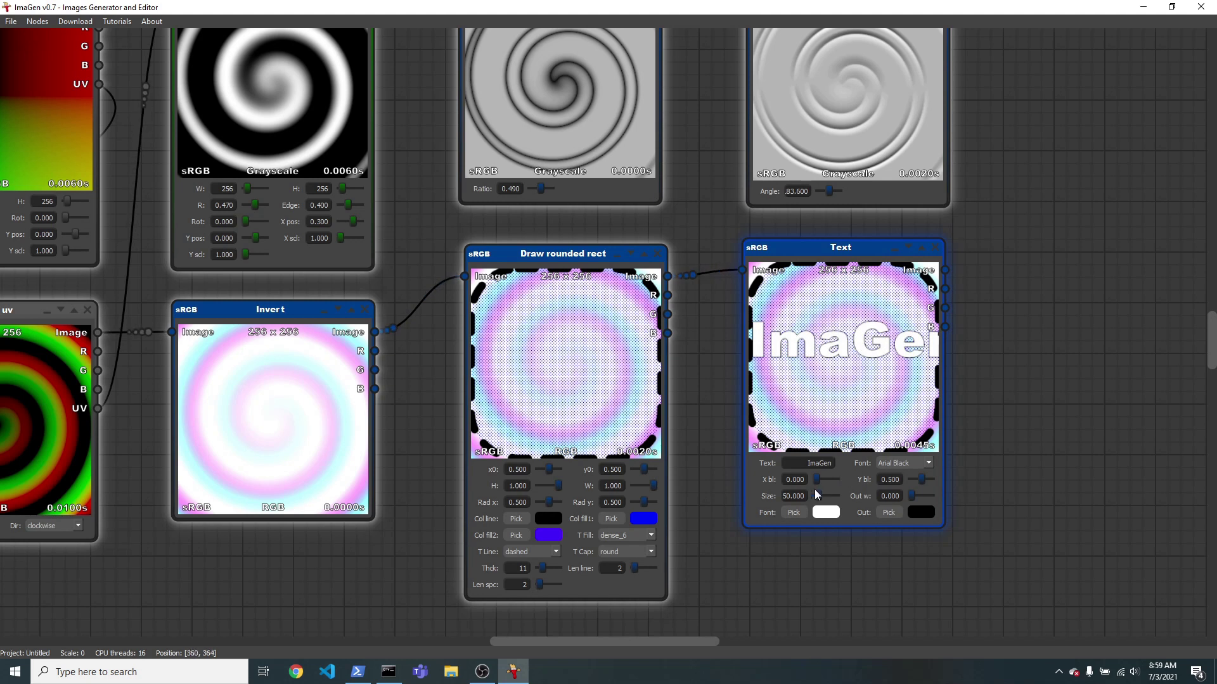
{"action": "scroll", "coordinate": [787, 496], "scroll_direction": "down", "scroll_amount": 2}
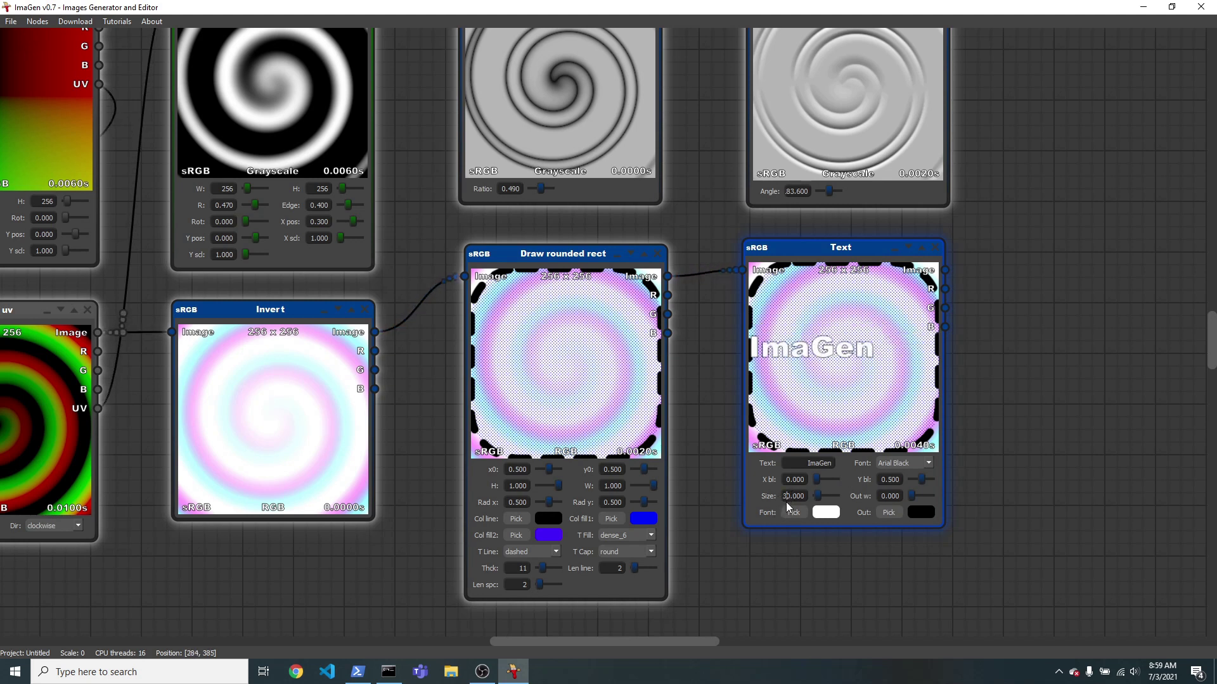
{"action": "type", "text": "Versi"}
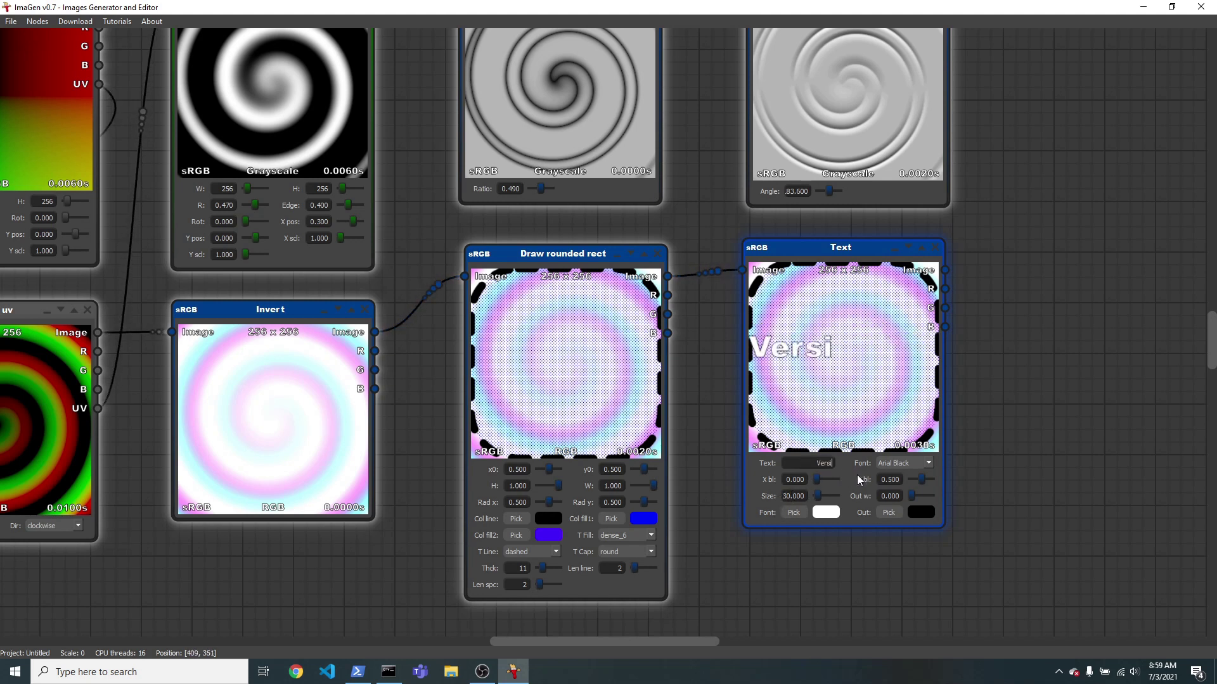
{"action": "type", "text": "on 7"}
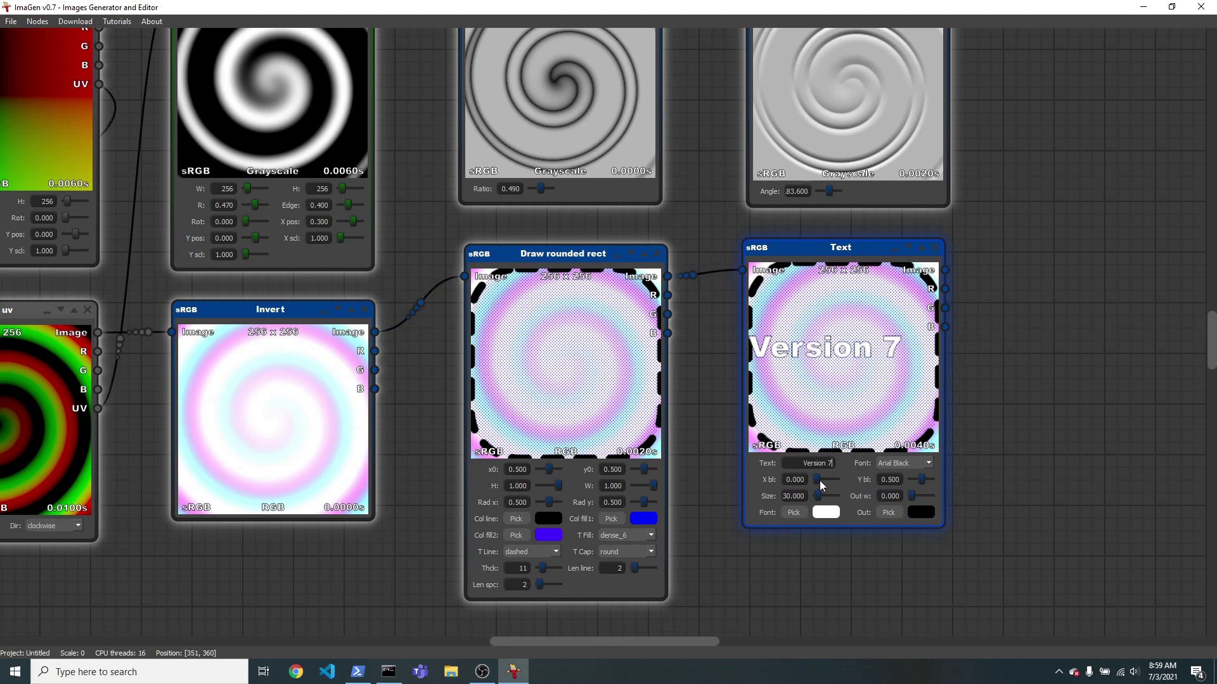
Give the text outline width 2 and a light cyan font colour.
{"action": "scroll", "coordinate": [819, 485], "scroll_direction": "up", "scroll_amount": 3}
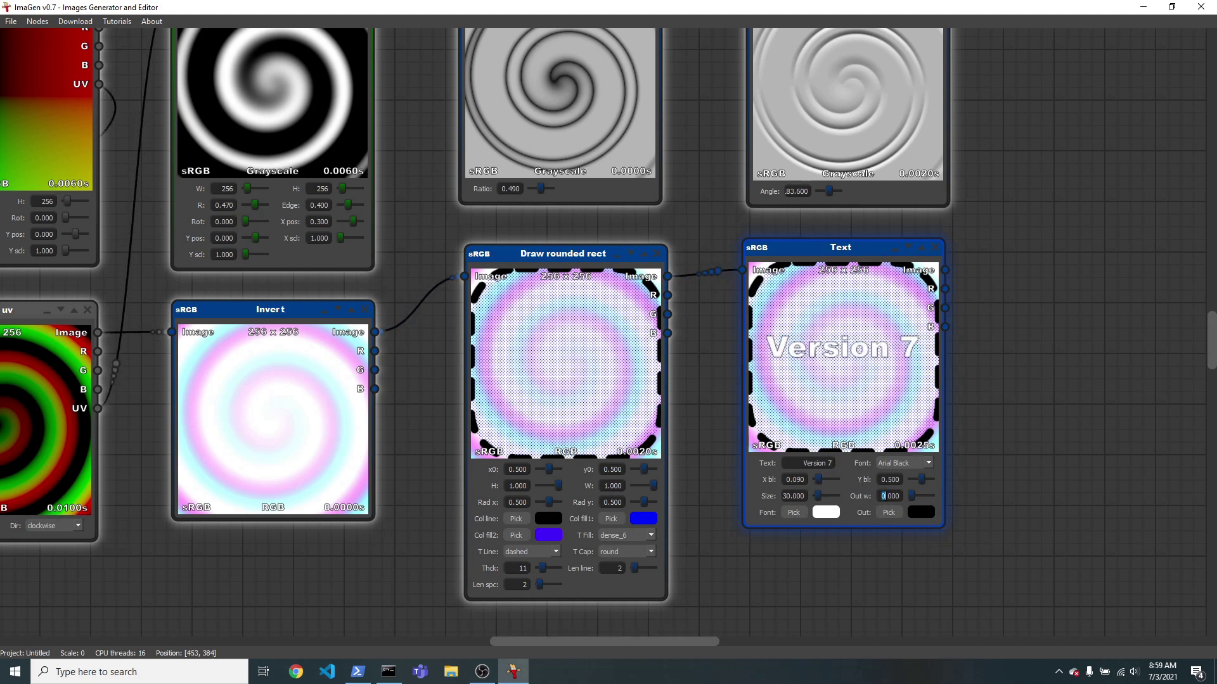
{"action": "type", "text": "2"}
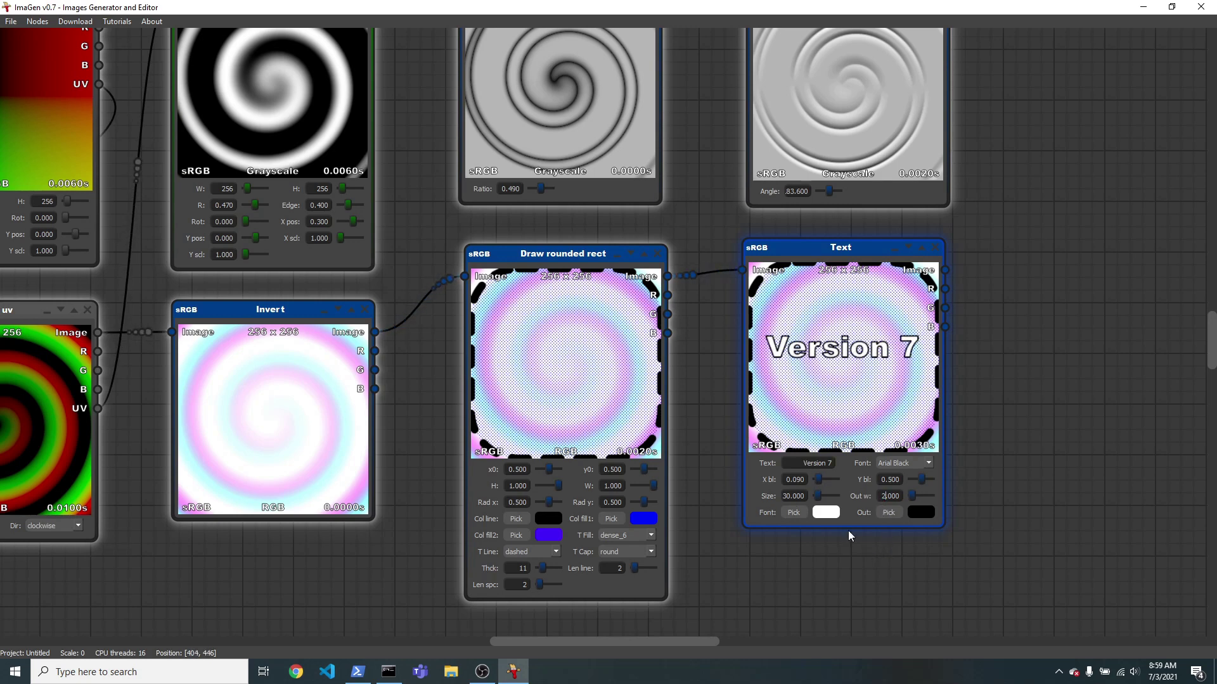
{"action": "left_click", "coordinate": [795, 513]}
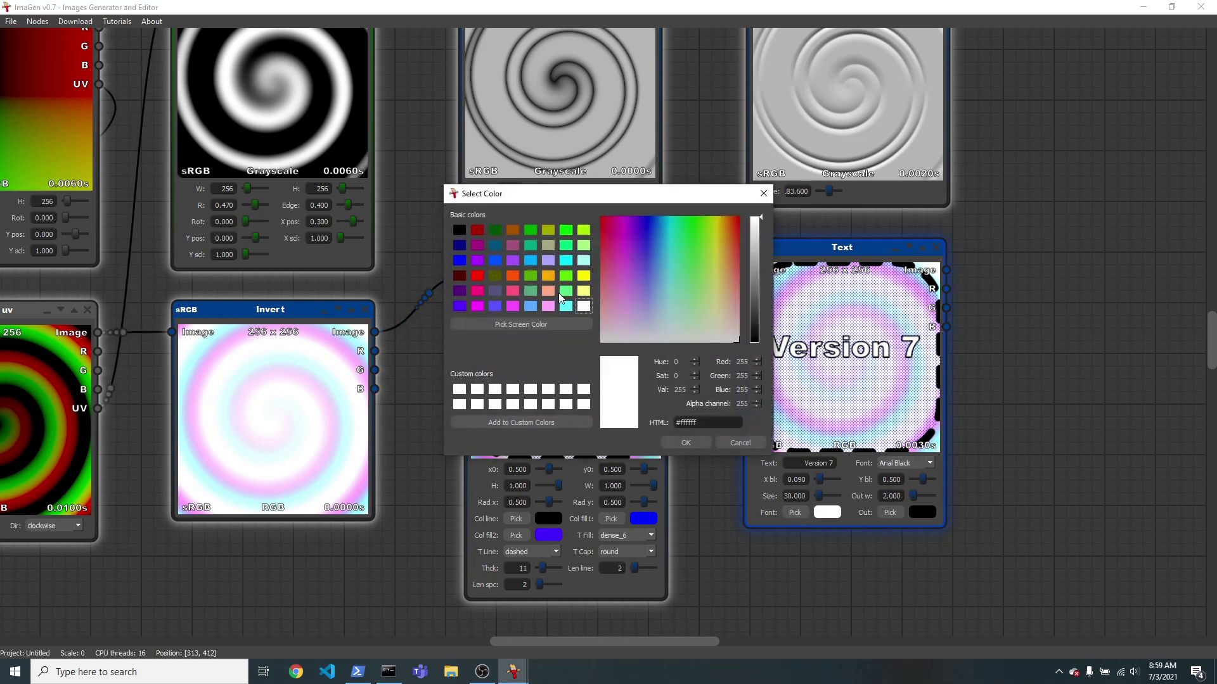
{"action": "left_click", "coordinate": [566, 306]}
{"action": "left_click", "coordinate": [685, 442]}
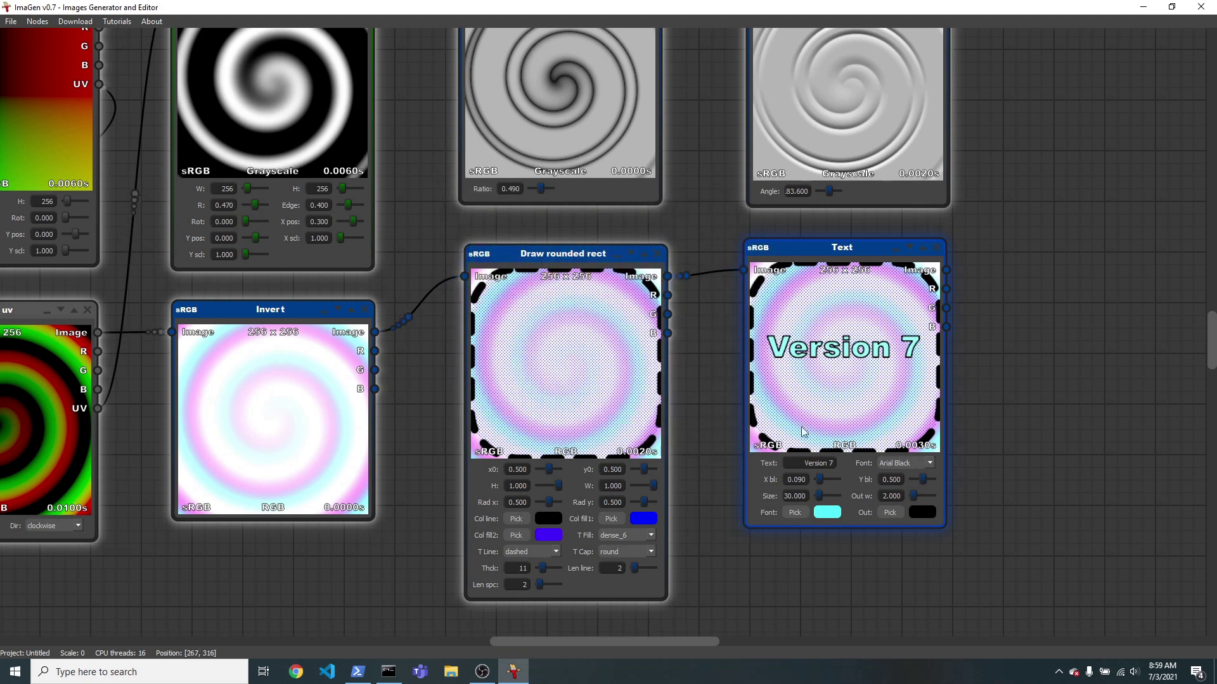
Enter 65 in a Text field, reset horizontal offset to 0, and shift 'Version 7' lower.
{"action": "left_click_drag", "start_coordinate": [816, 417], "coordinate": [807, 433]}
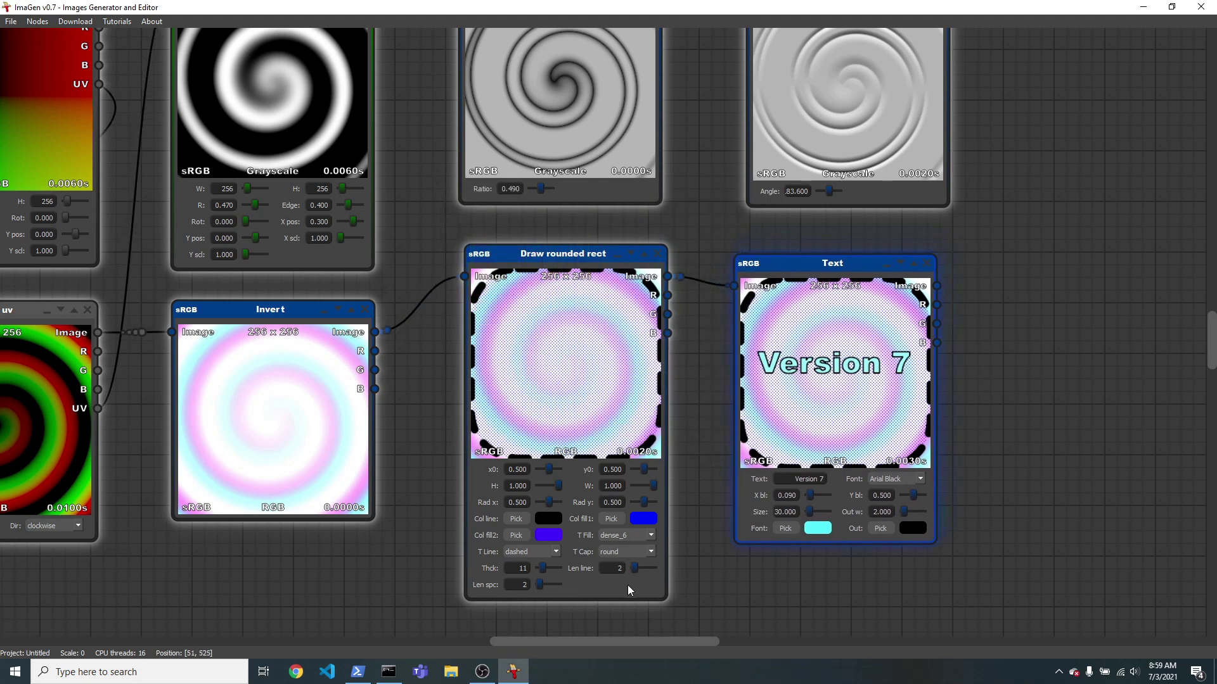
{"action": "type", "text": "6"}
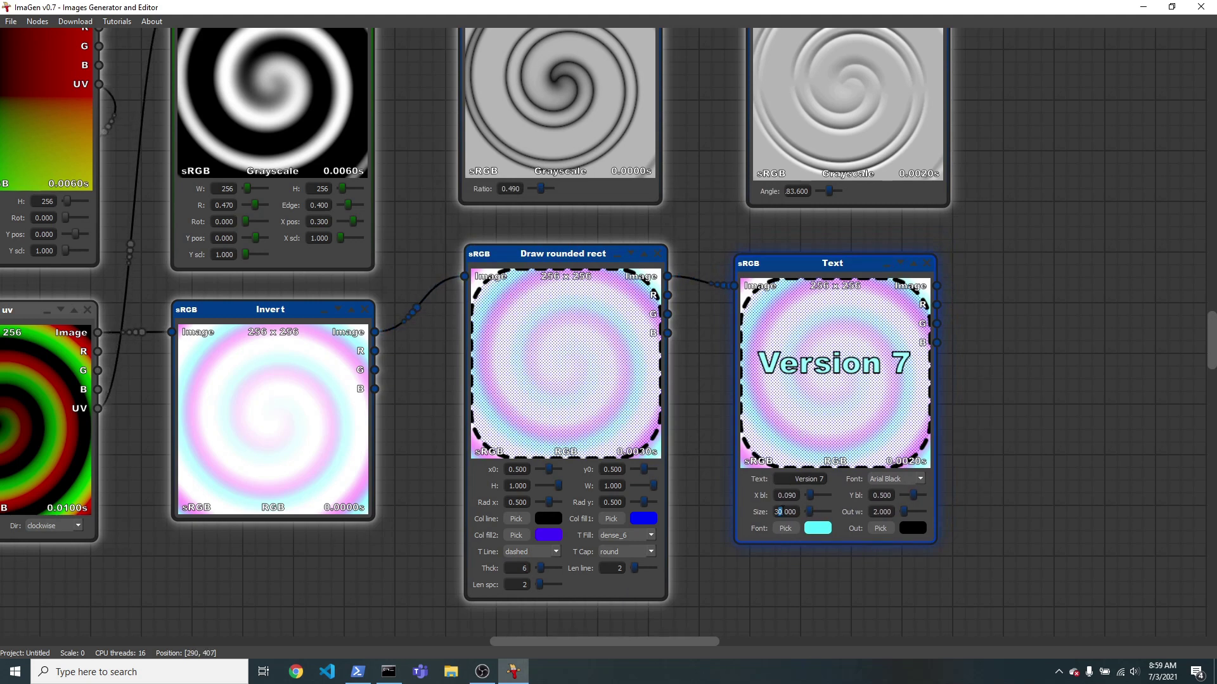
{"action": "type", "text": "5"}
{"action": "left_click_drag", "start_coordinate": [813, 496], "coordinate": [804, 496]}
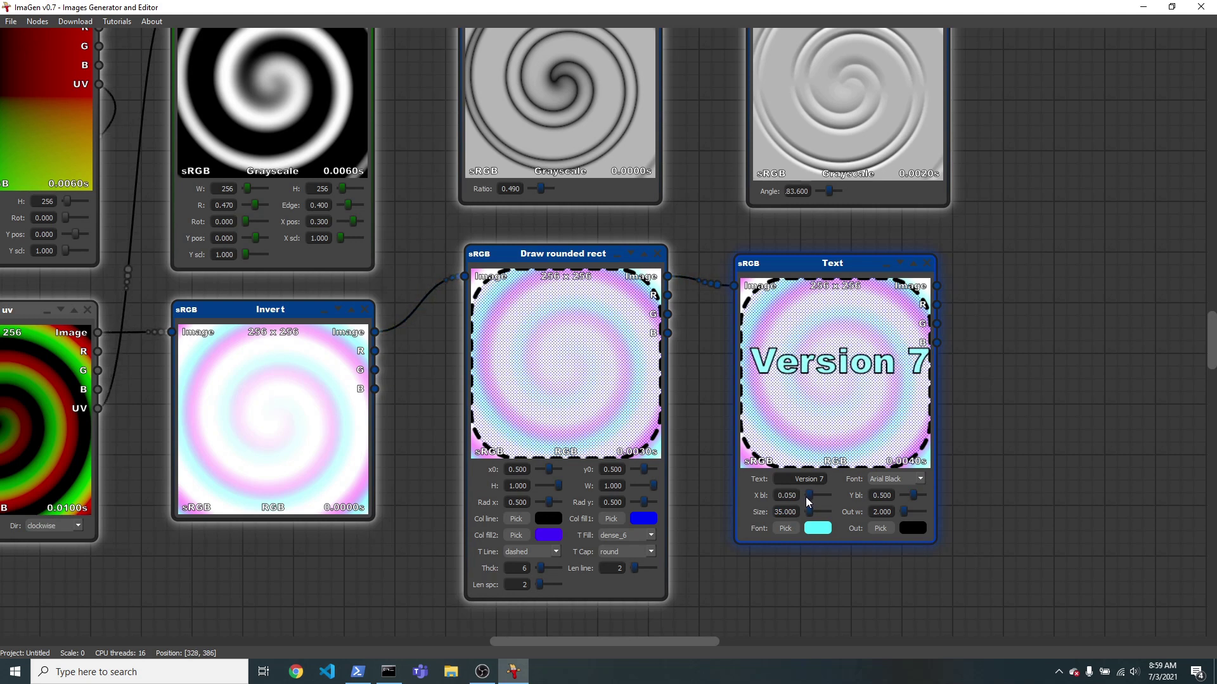
{"action": "left_click_drag", "start_coordinate": [912, 493], "coordinate": [915, 493]}
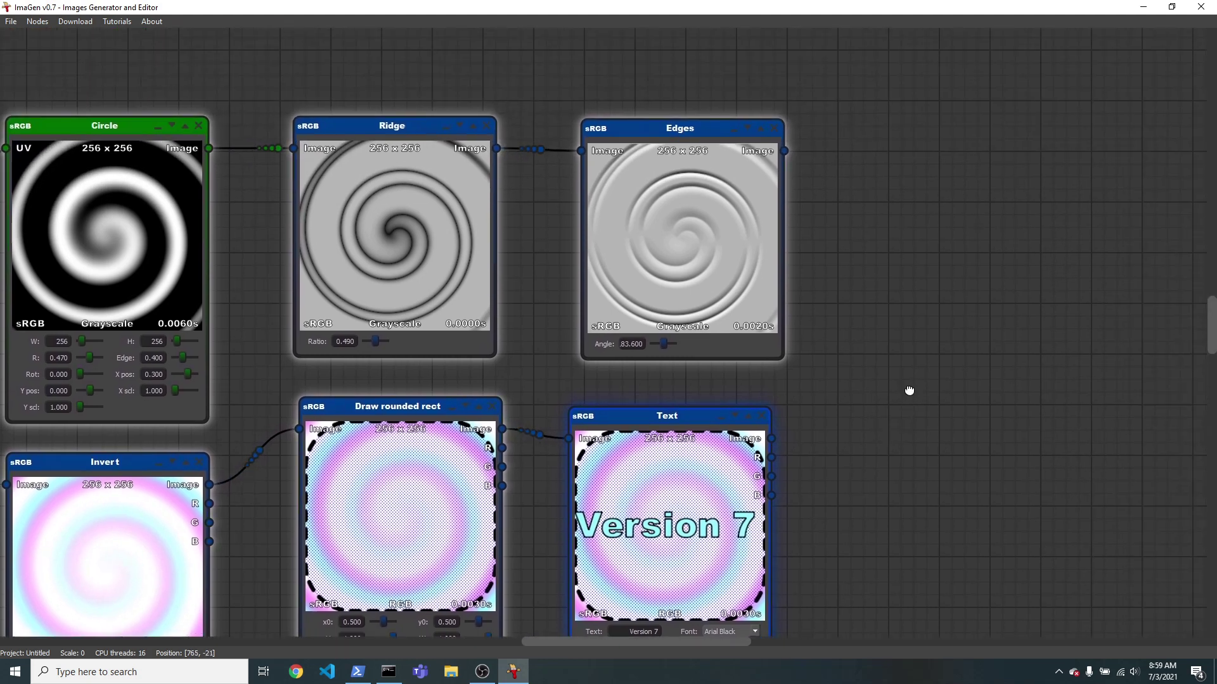
Add a Connections style node, try linear and linear_smooth wires, then return to cubic.
{"action": "left_click_drag", "start_coordinate": [1081, 243], "coordinate": [861, 379]}
{"action": "right_click", "coordinate": [828, 199]}
{"action": "mouse_move", "coordinate": [854, 269]}
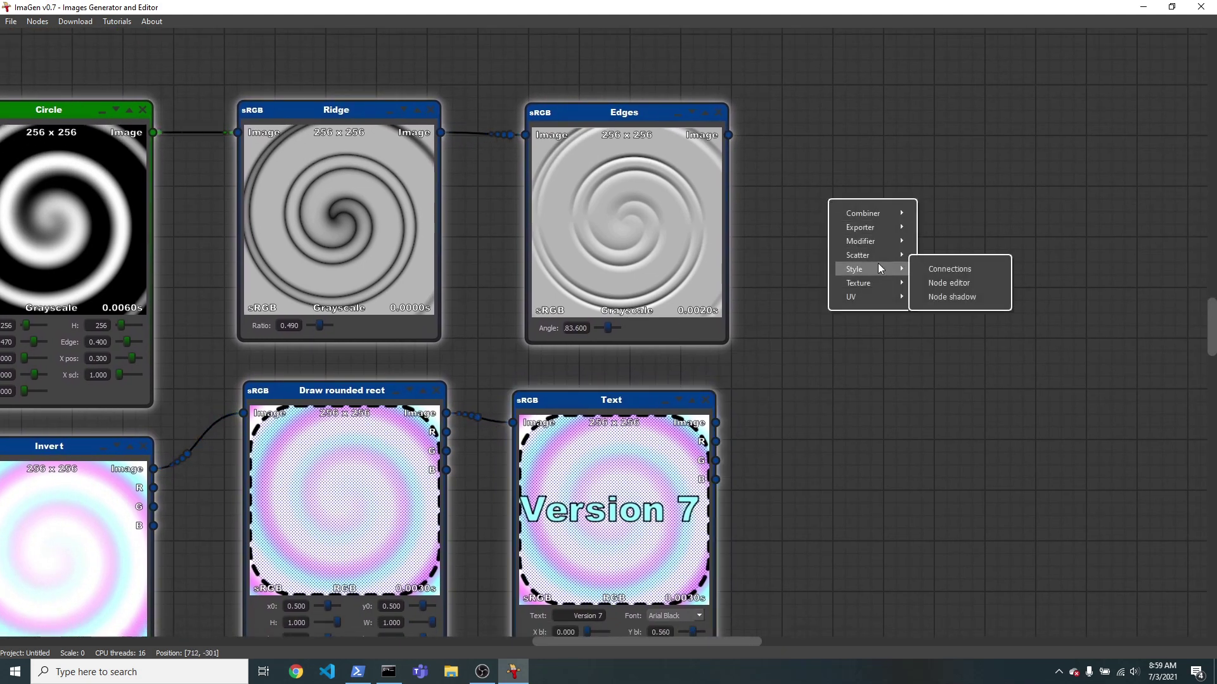
{"action": "left_click", "coordinate": [947, 268]}
{"action": "left_click", "coordinate": [867, 356]}
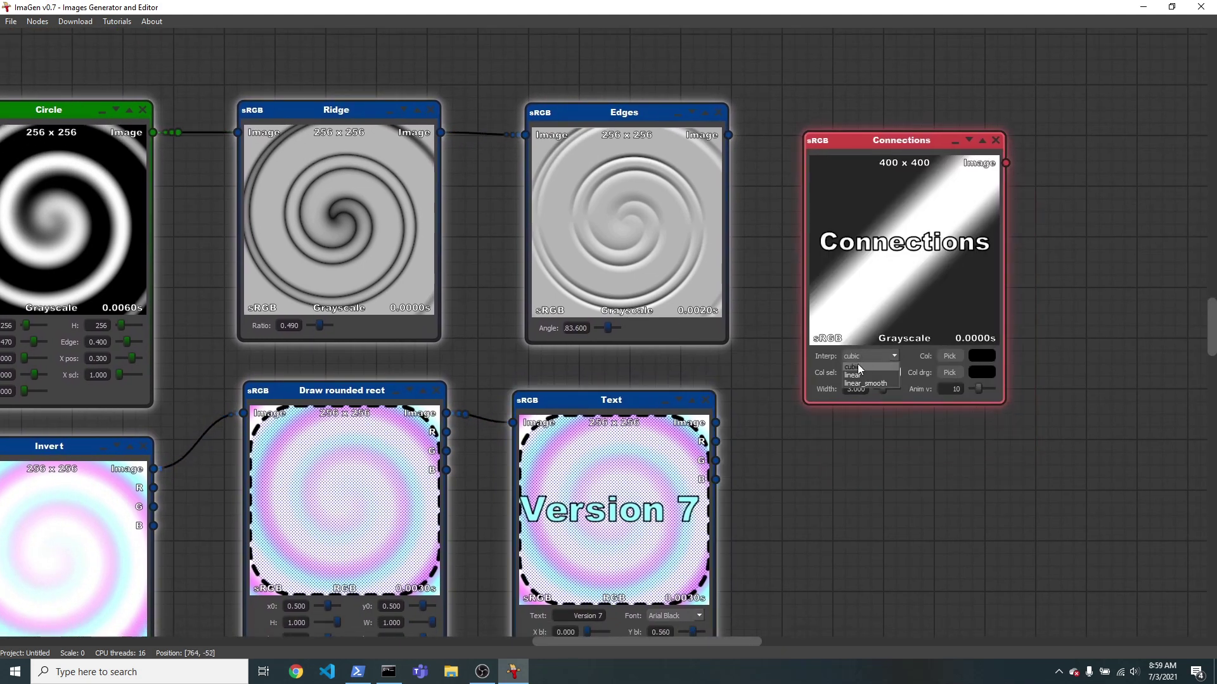
{"action": "left_click", "coordinate": [852, 380]}
{"action": "scroll", "coordinate": [824, 412], "scroll_direction": "down", "scroll_amount": 2}
{"action": "mouse_move", "coordinate": [652, 325]}
{"action": "left_mouse_down"}
{"action": "mouse_move", "coordinate": [653, 455]}
{"action": "mouse_move", "coordinate": [660, 306]}
{"action": "left_mouse_up"}
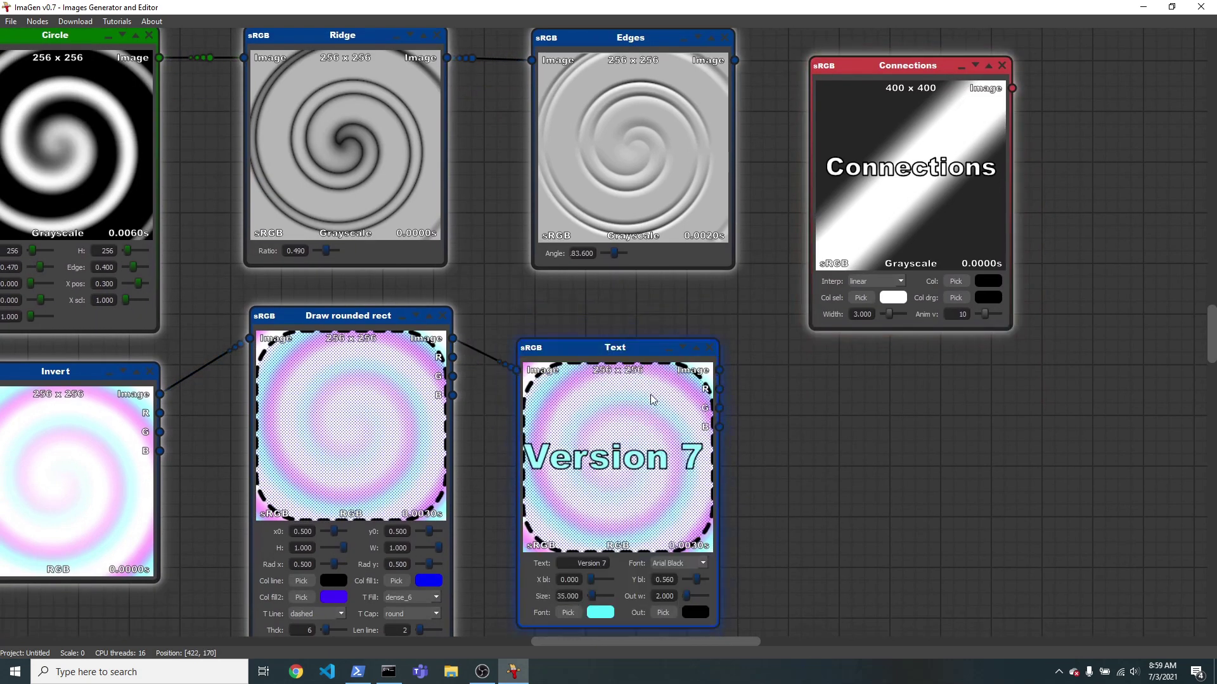
{"action": "left_click", "coordinate": [863, 309]}
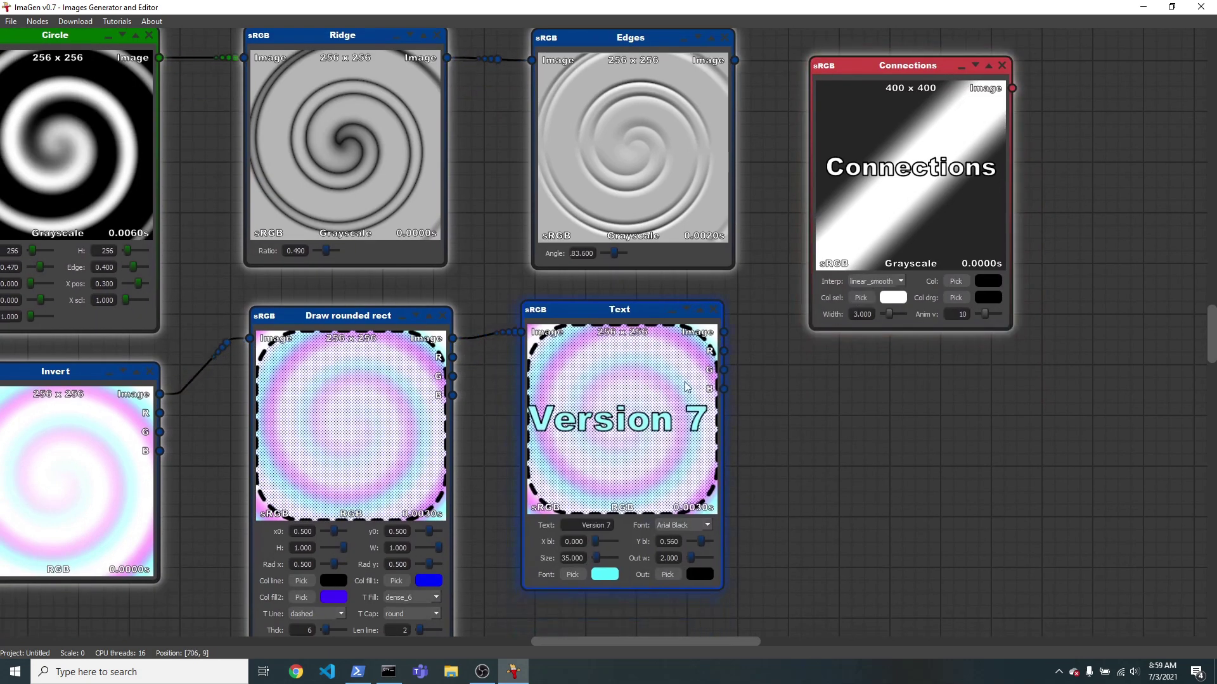
{"action": "mouse_move", "coordinate": [585, 389]}
{"action": "left_mouse_down"}
{"action": "mouse_move", "coordinate": [647, 419]}
{"action": "mouse_move", "coordinate": [592, 404]}
{"action": "mouse_move", "coordinate": [889, 513]}
{"action": "mouse_move", "coordinate": [621, 423]}
{"action": "mouse_move", "coordinate": [612, 395]}
{"action": "left_mouse_up"}
{"action": "left_click", "coordinate": [869, 287]}
{"action": "left_click", "coordinate": [865, 323]}
Try green wires at speed 30, then make links black at width 3.500.
{"action": "left_click", "coordinate": [956, 282]}
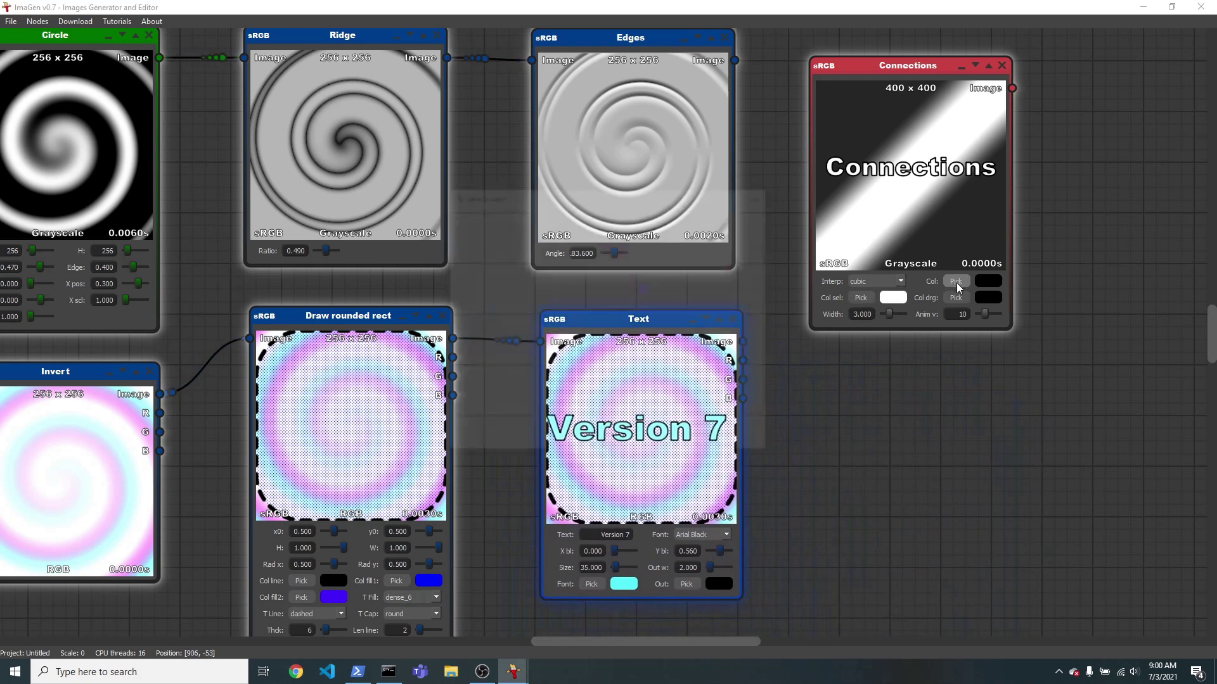
{"action": "left_click", "coordinate": [530, 229]}
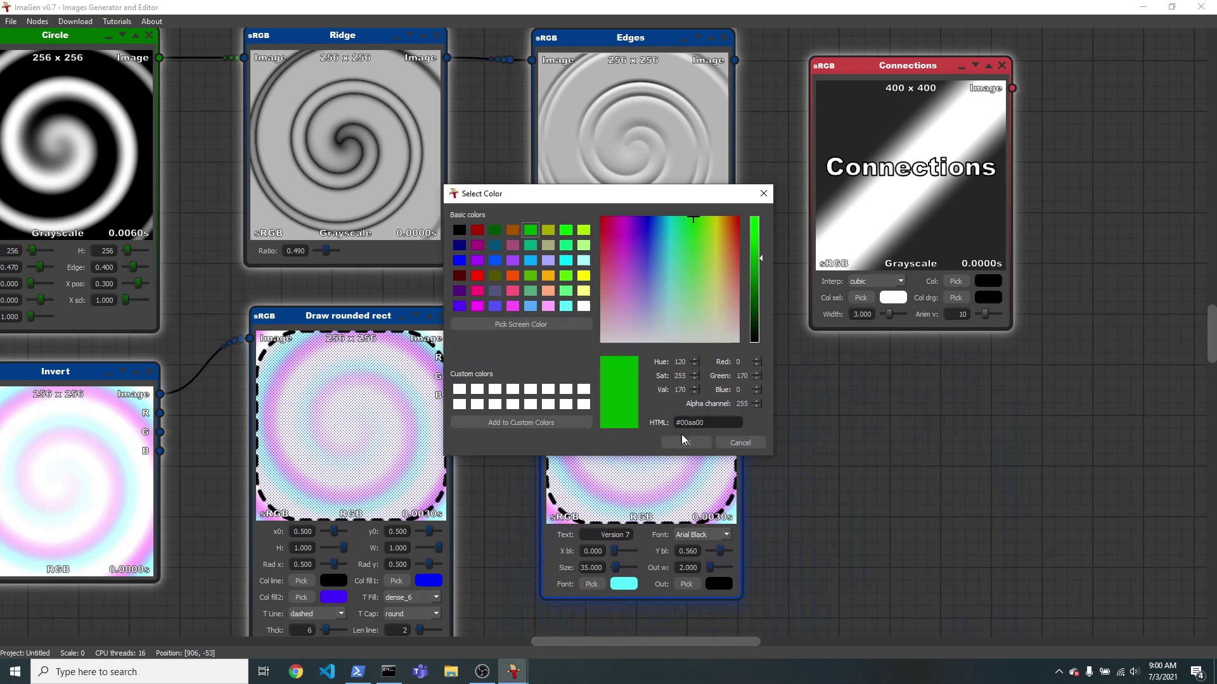
{"action": "left_click", "coordinate": [684, 444]}
{"action": "left_click_drag", "start_coordinate": [684, 443], "coordinate": [800, 426]}
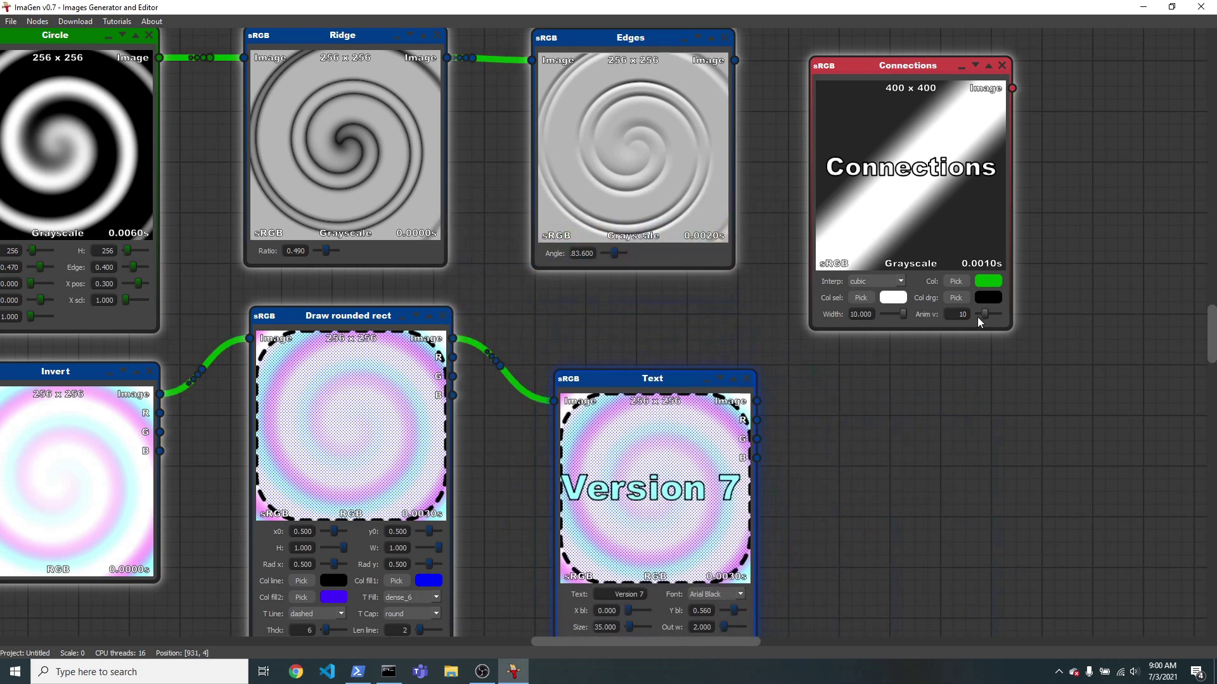
{"action": "mouse_move", "coordinate": [984, 315]}
{"action": "left_mouse_down"}
{"action": "mouse_move", "coordinate": [1010, 317]}
{"action": "mouse_move", "coordinate": [983, 319]}
{"action": "left_mouse_up"}
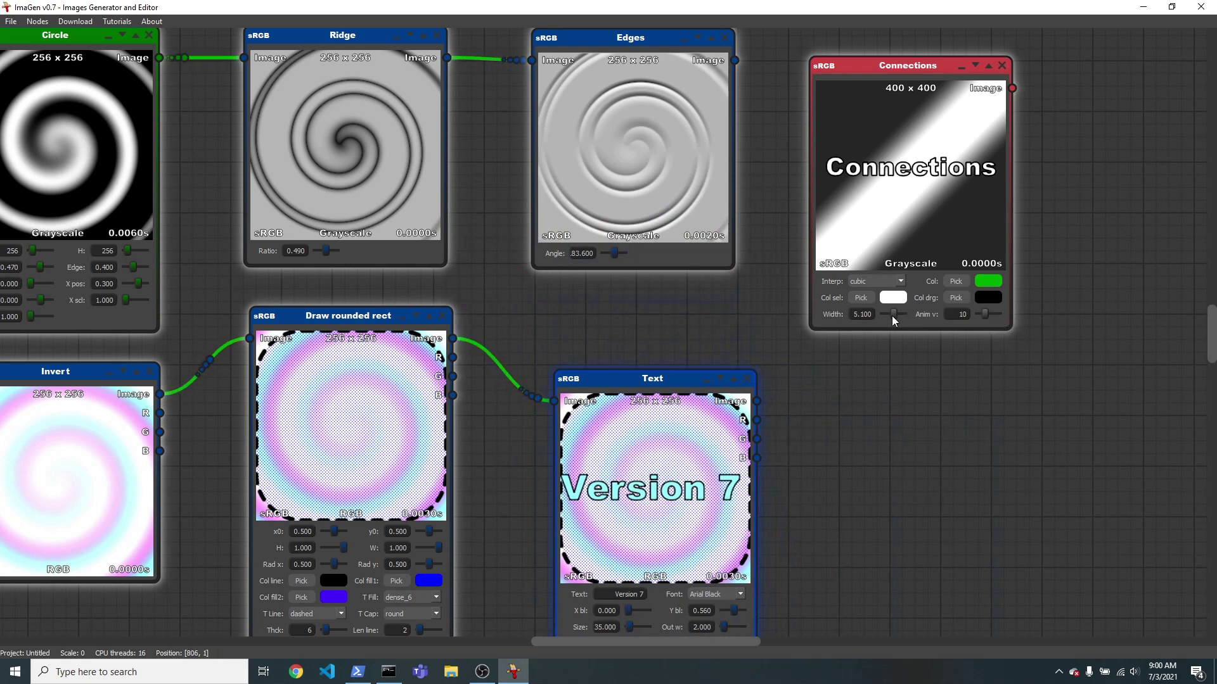
{"action": "left_click_drag", "start_coordinate": [889, 317], "coordinate": [886, 317]}
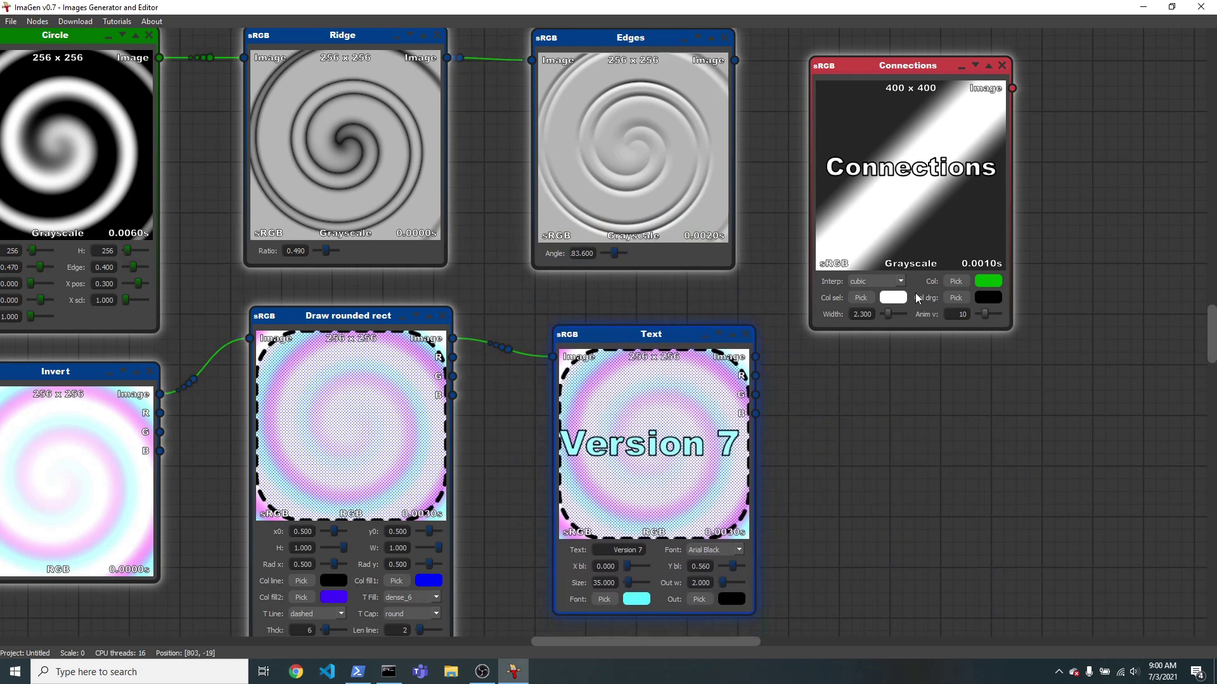
{"action": "left_click", "coordinate": [954, 282]}
{"action": "left_click", "coordinate": [467, 230]}
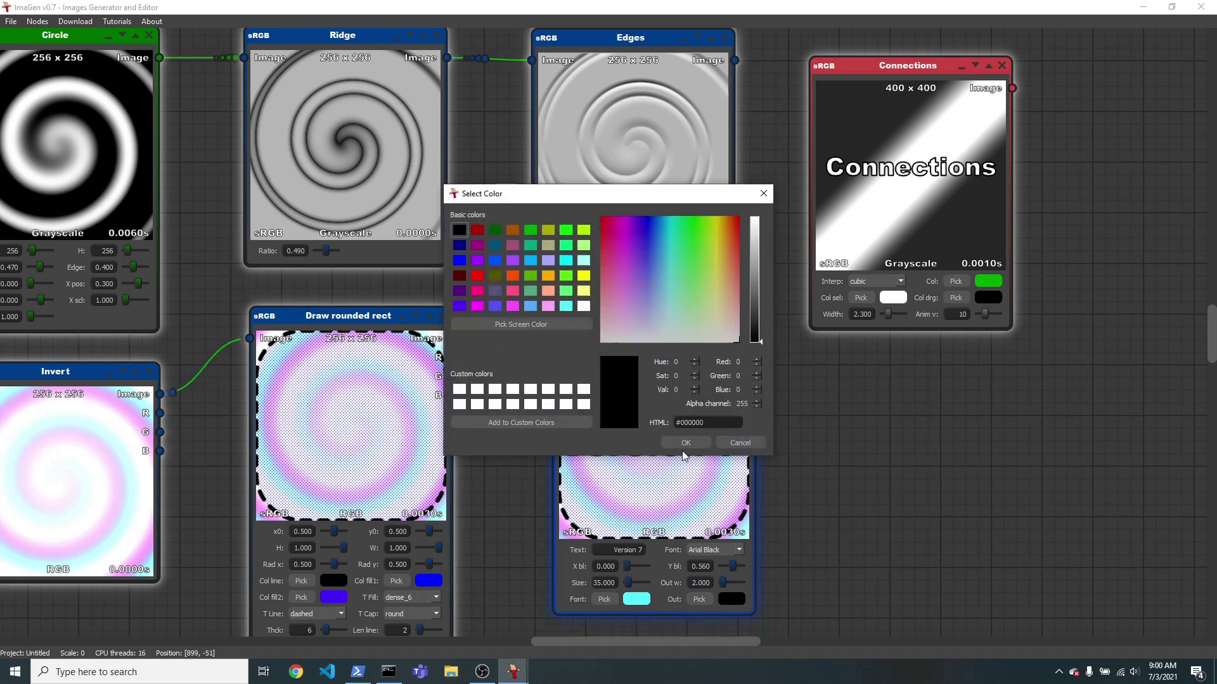
{"action": "left_click", "coordinate": [685, 443]}
Add a Node editor style node and colour the secondary grid lines green.
{"action": "right_click", "coordinate": [816, 390]}
{"action": "mouse_move", "coordinate": [842, 461]}
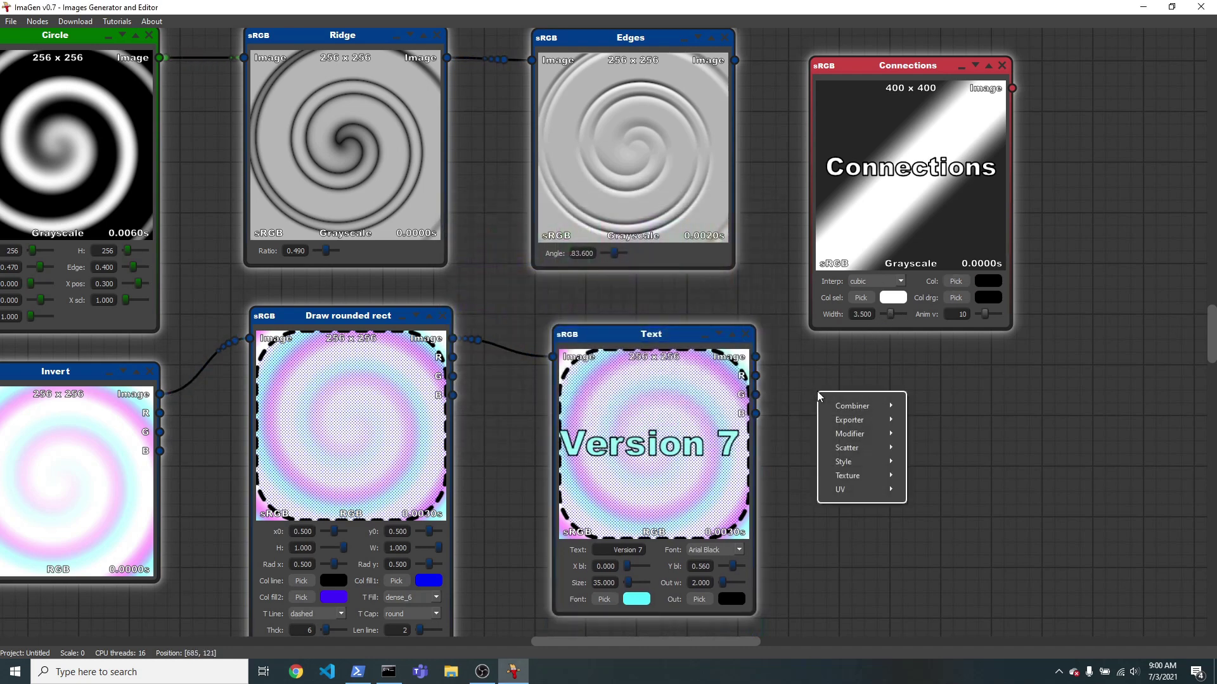
{"action": "left_click", "coordinate": [936, 475]}
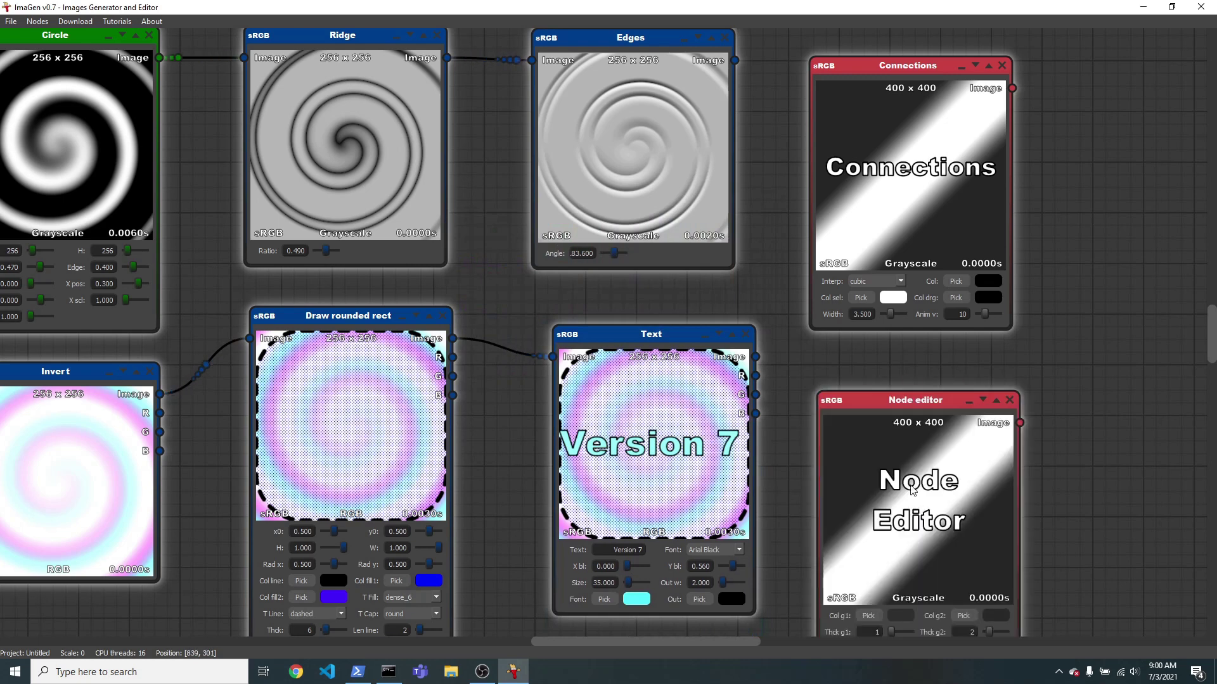
{"action": "scroll", "coordinate": [907, 485], "scroll_direction": "down", "scroll_amount": 3}
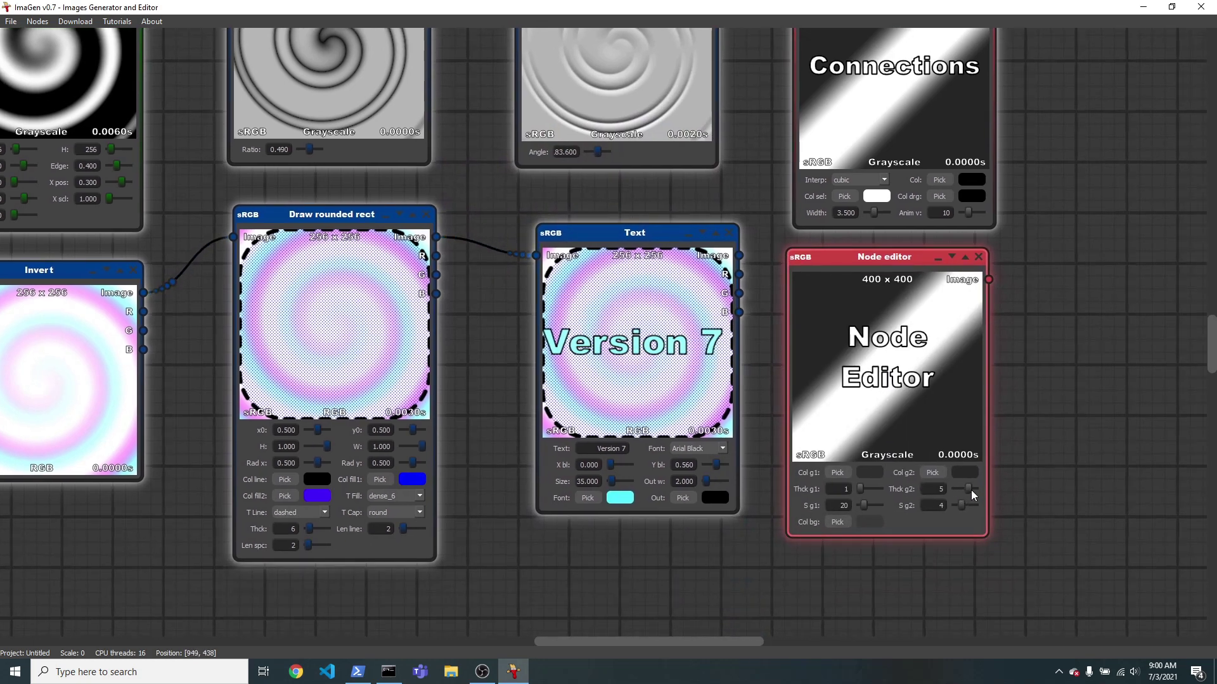
{"action": "left_click", "coordinate": [932, 473]}
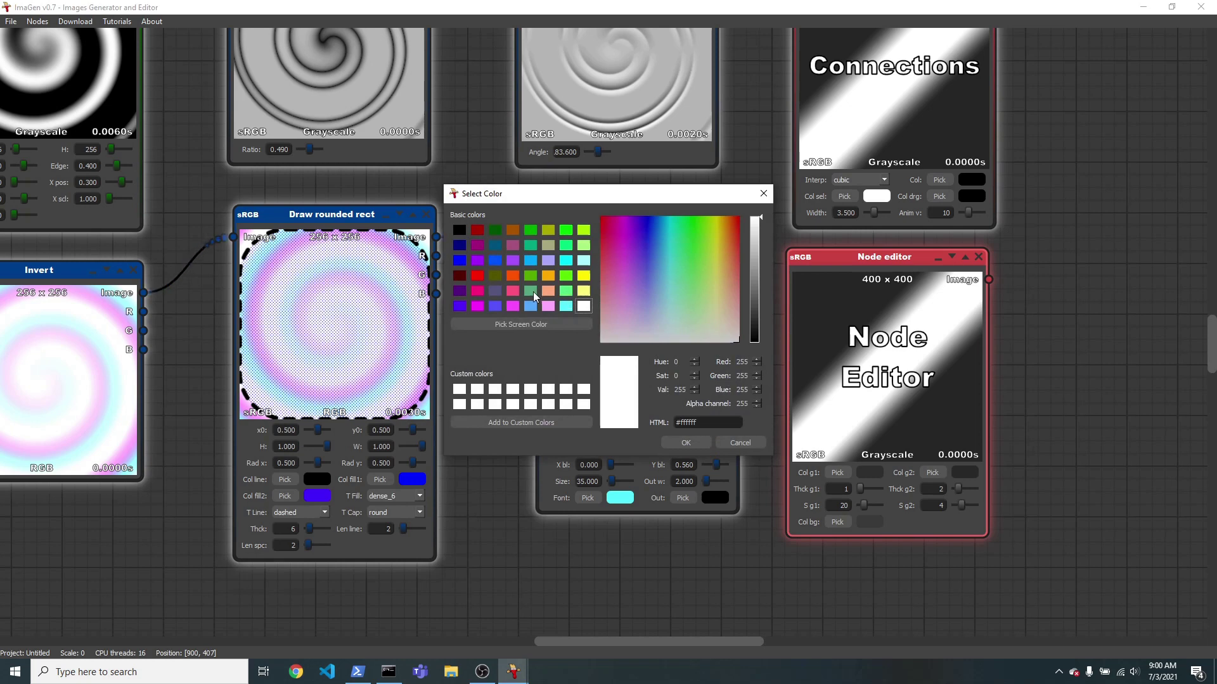
{"action": "left_click", "coordinate": [534, 293]}
{"action": "left_click", "coordinate": [687, 442]}
{"action": "left_click_drag", "start_coordinate": [1059, 395], "coordinate": [1057, 404]}
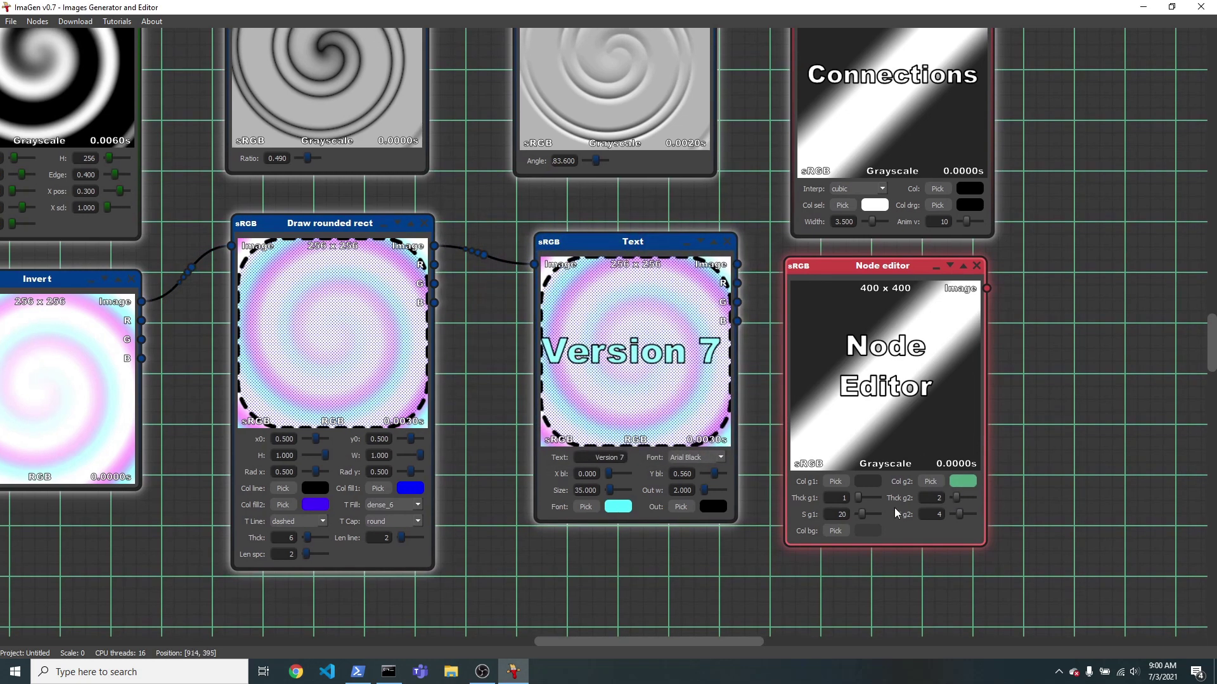
Colour the main grid lines light green.
{"action": "left_click", "coordinate": [833, 483]}
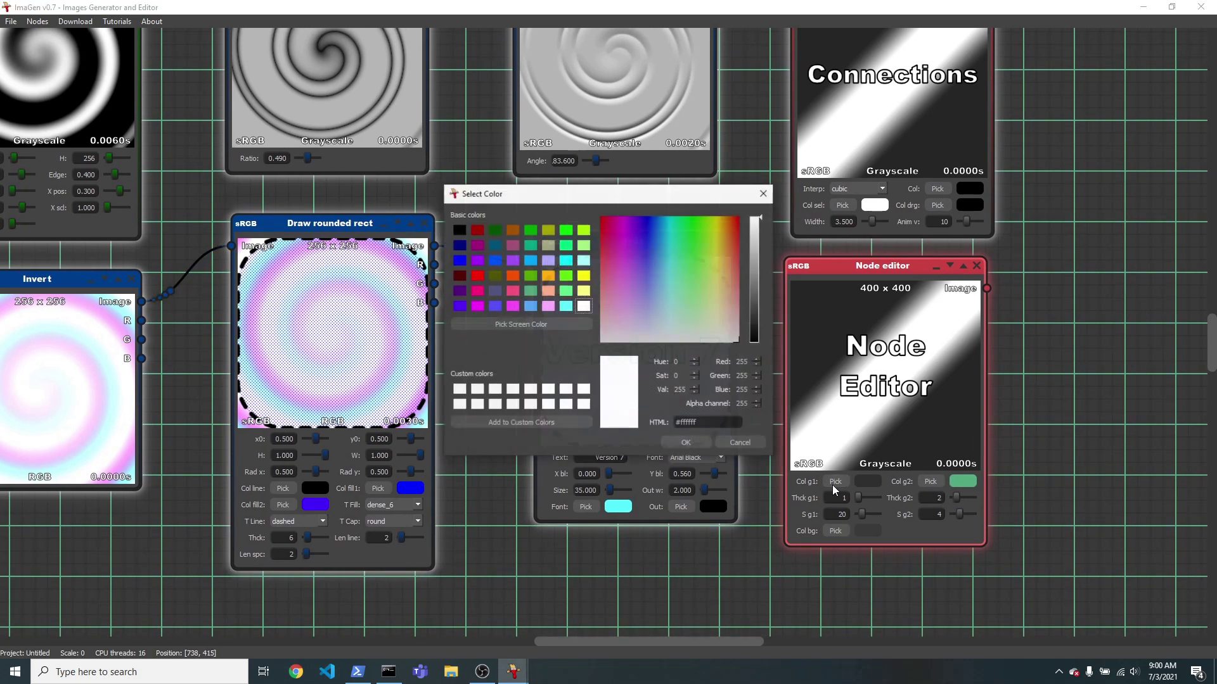
{"action": "left_click", "coordinate": [536, 246]}
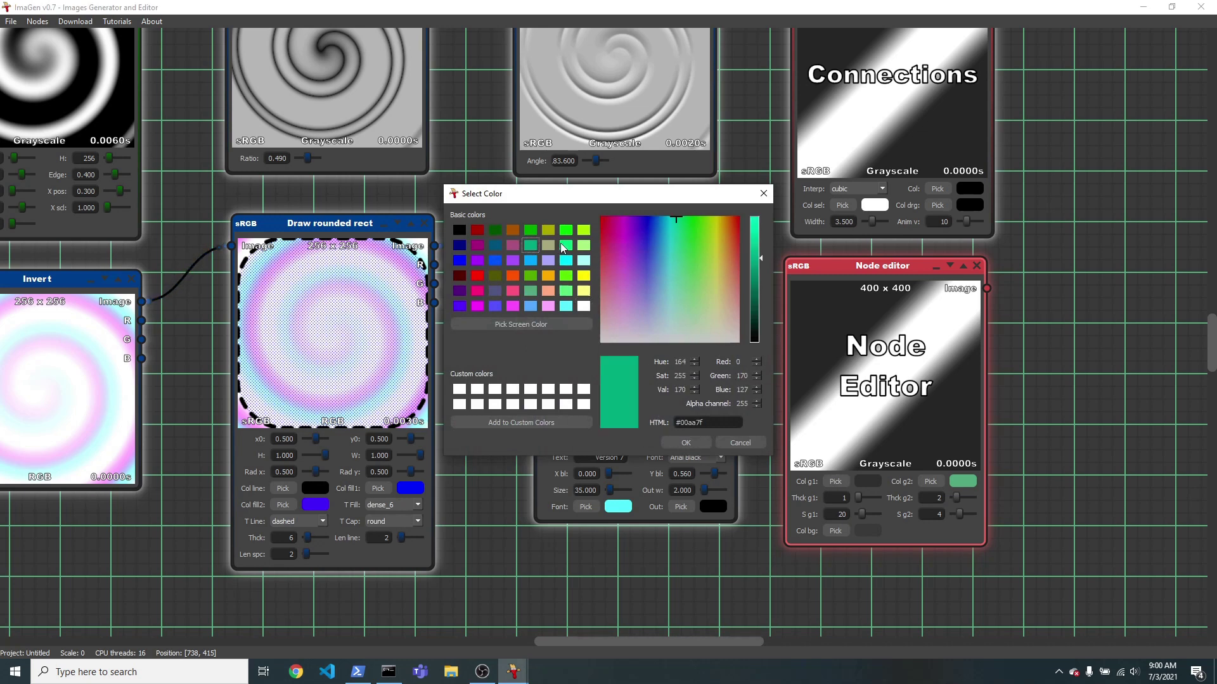
{"action": "left_click", "coordinate": [565, 246]}
{"action": "left_click", "coordinate": [686, 442]}
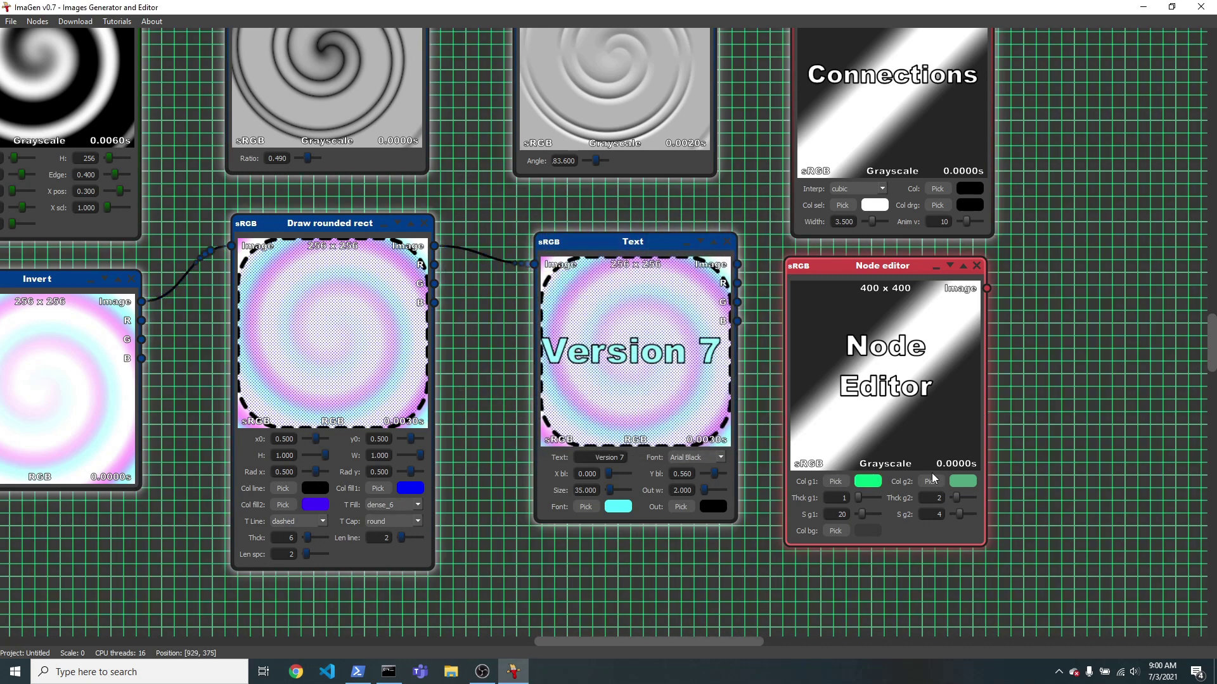
{"action": "left_click", "coordinate": [837, 481]}
{"action": "left_click", "coordinate": [583, 245]}
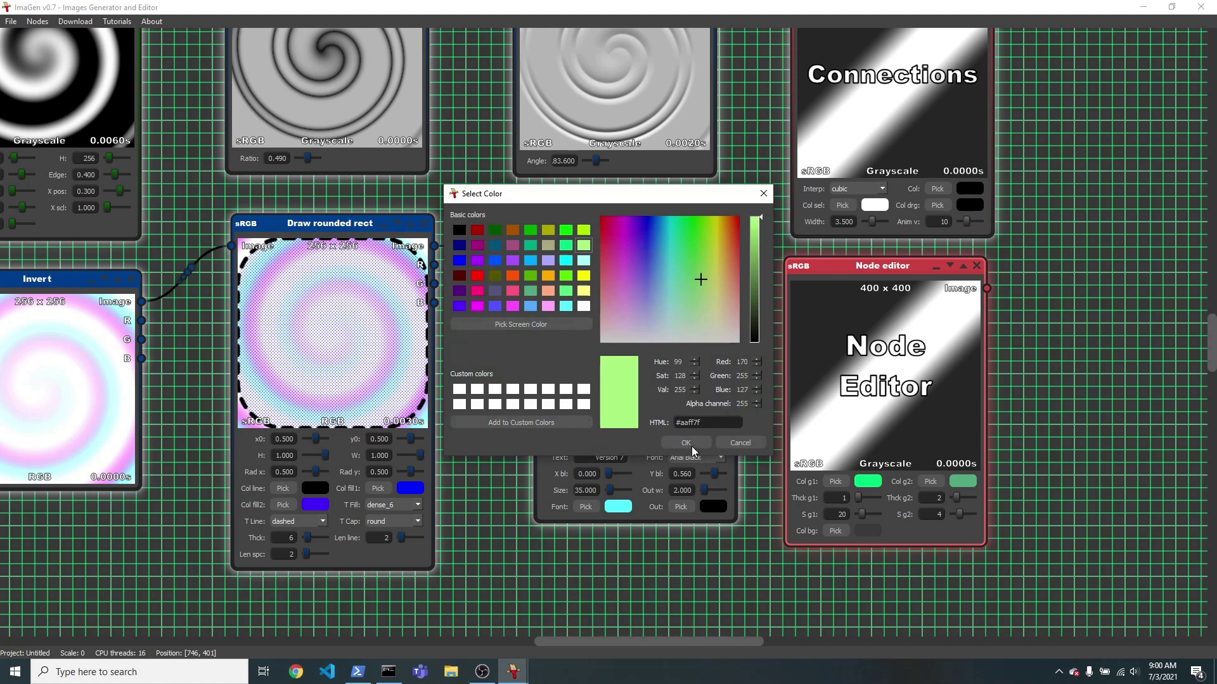
{"action": "left_click", "coordinate": [691, 444]}
Set secondary grid thickness 4, main grid spacing 24, and main lines bright green #00ff00.
{"action": "left_click_drag", "start_coordinate": [956, 497], "coordinate": [955, 500]}
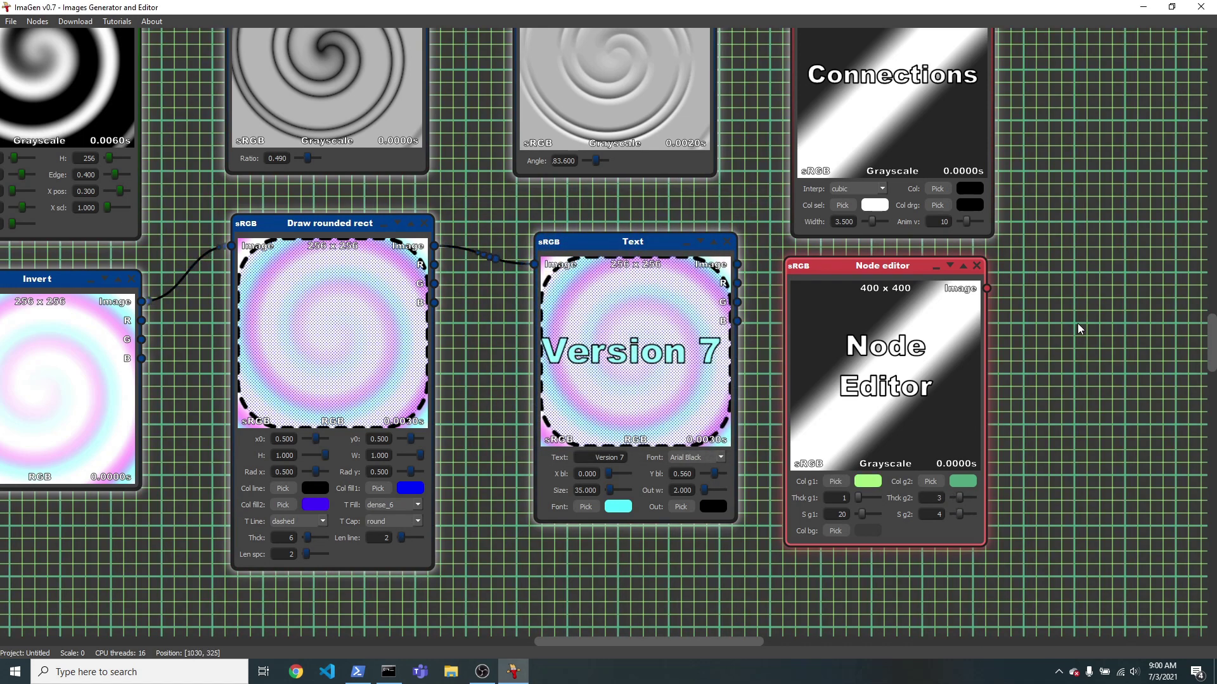
{"action": "left_click_drag", "start_coordinate": [1077, 328], "coordinate": [672, 423]}
{"action": "left_click_drag", "start_coordinate": [1053, 314], "coordinate": [902, 418]}
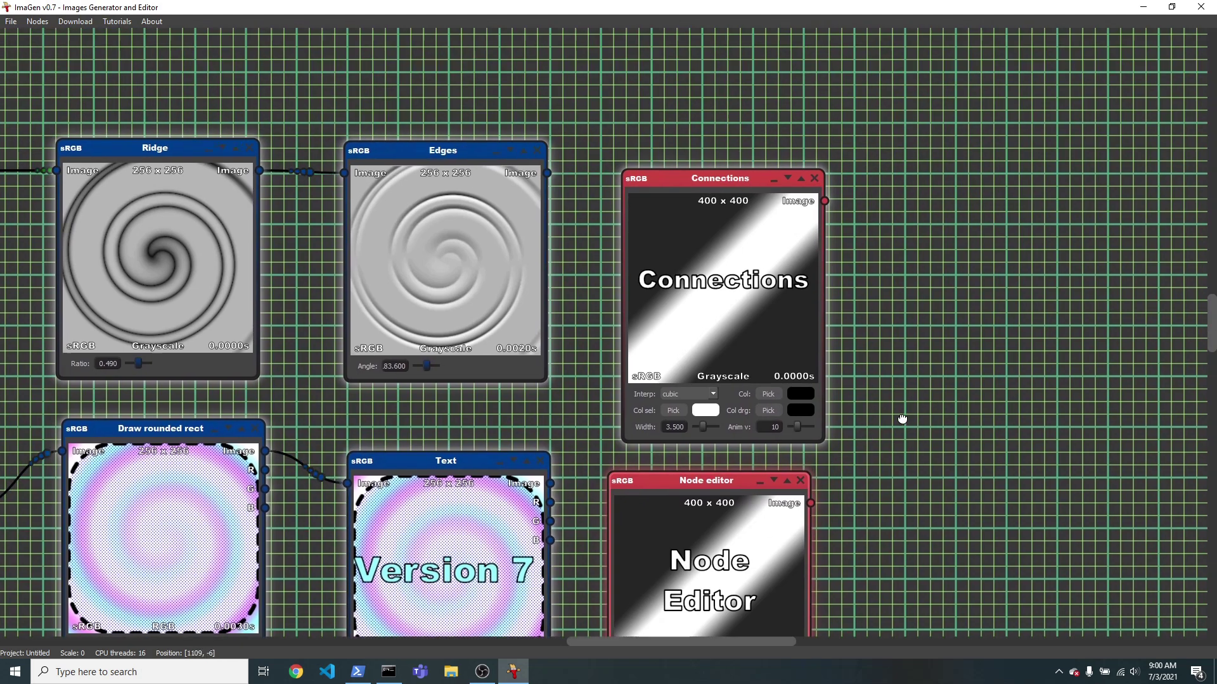
{"action": "scroll", "coordinate": [824, 411], "scroll_direction": "down", "scroll_amount": 5}
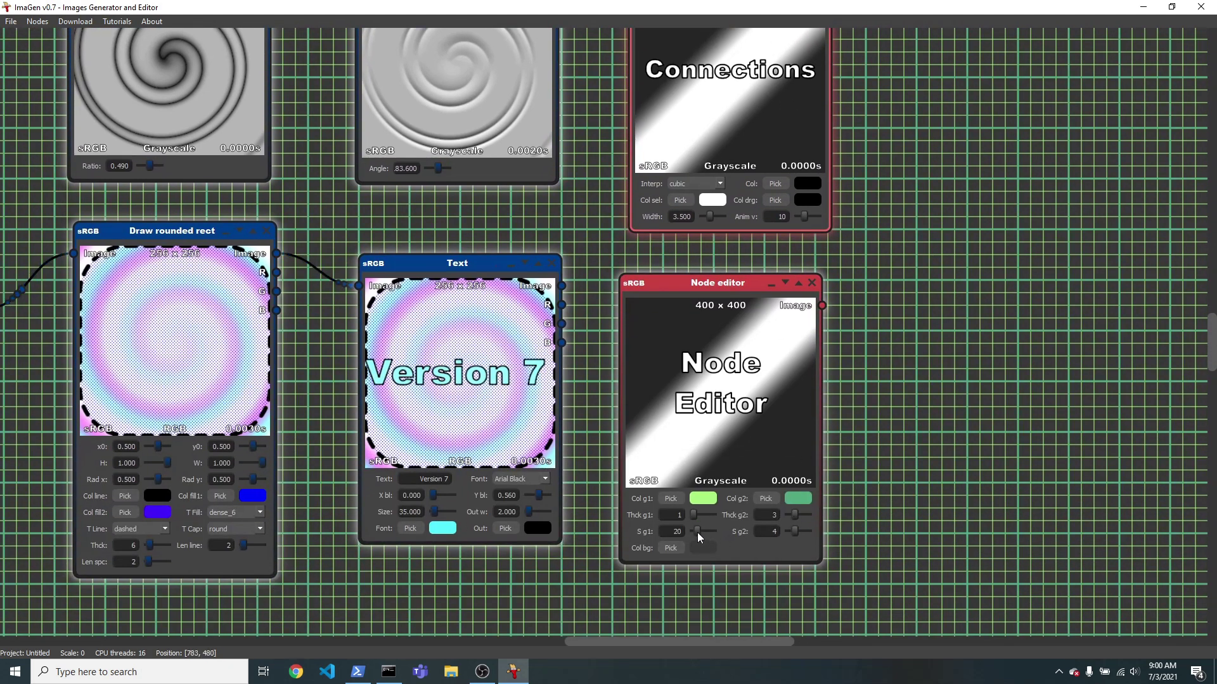
{"action": "left_click_drag", "start_coordinate": [697, 533], "coordinate": [699, 532]}
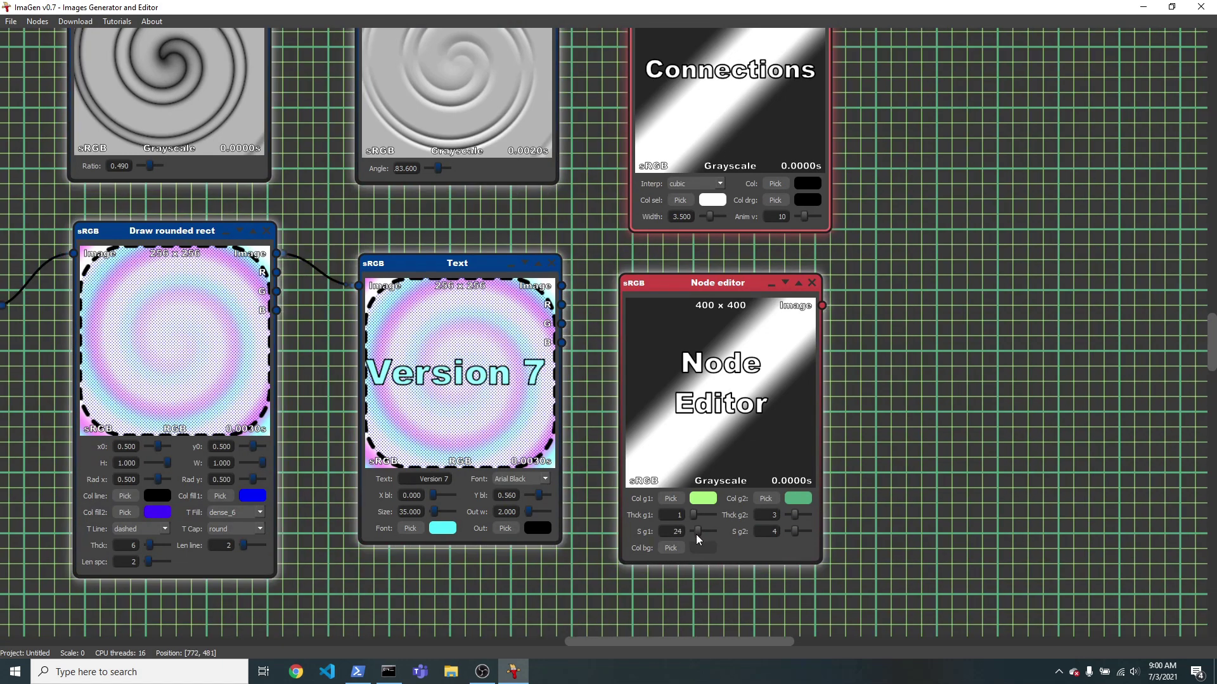
{"action": "left_click", "coordinate": [670, 548]}
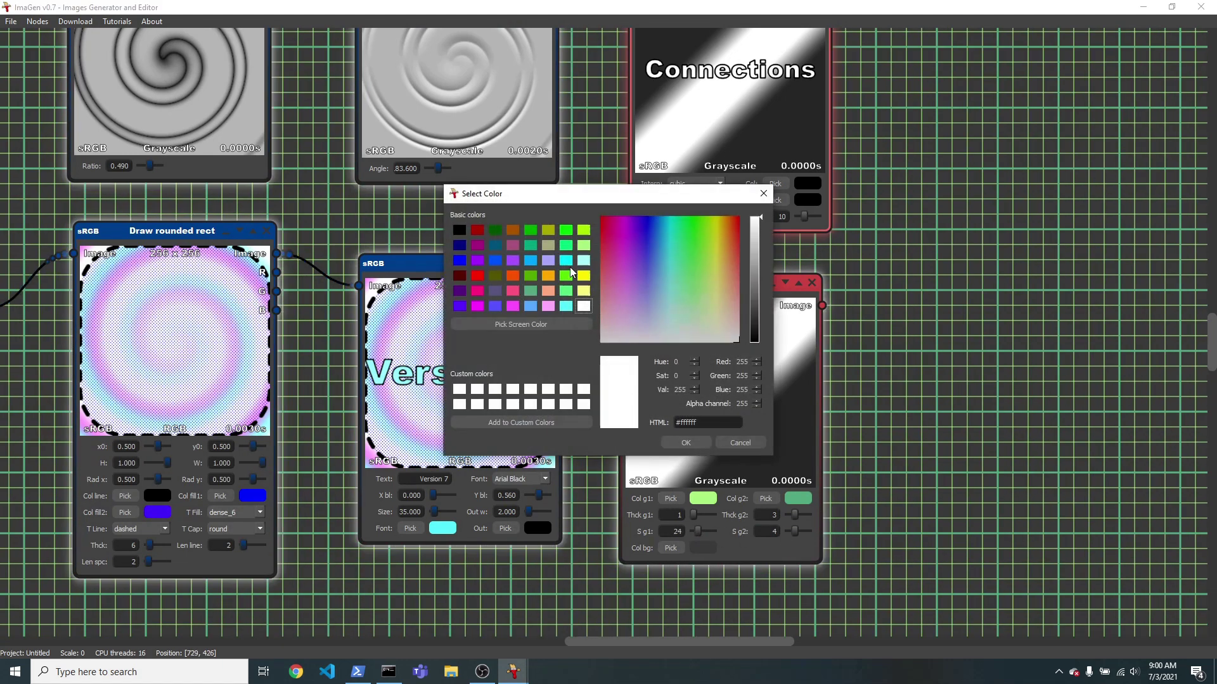
{"action": "left_click", "coordinate": [566, 230]}
{"action": "left_click", "coordinate": [686, 443]}
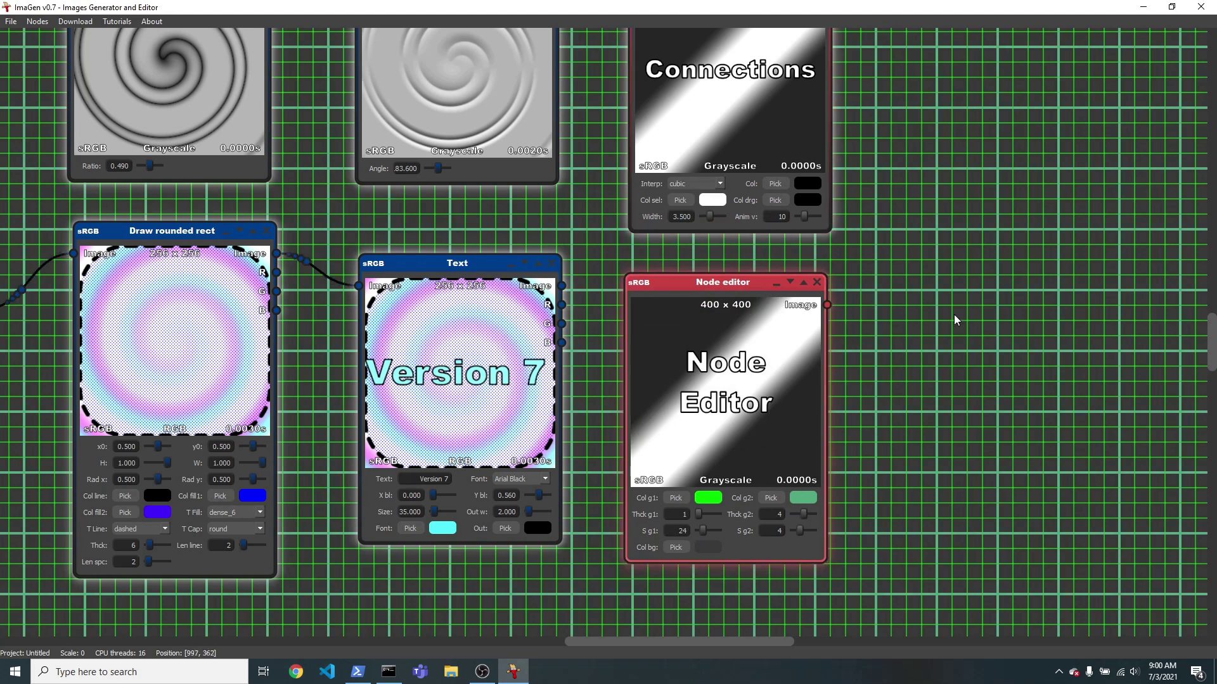
{"action": "scroll", "coordinate": [953, 314], "scroll_direction": "up", "scroll_amount": 3}
Add a Node shadow style node with a wider blur and yellow-green shadows.
{"action": "right_click", "coordinate": [875, 236]}
{"action": "mouse_move", "coordinate": [901, 305]}
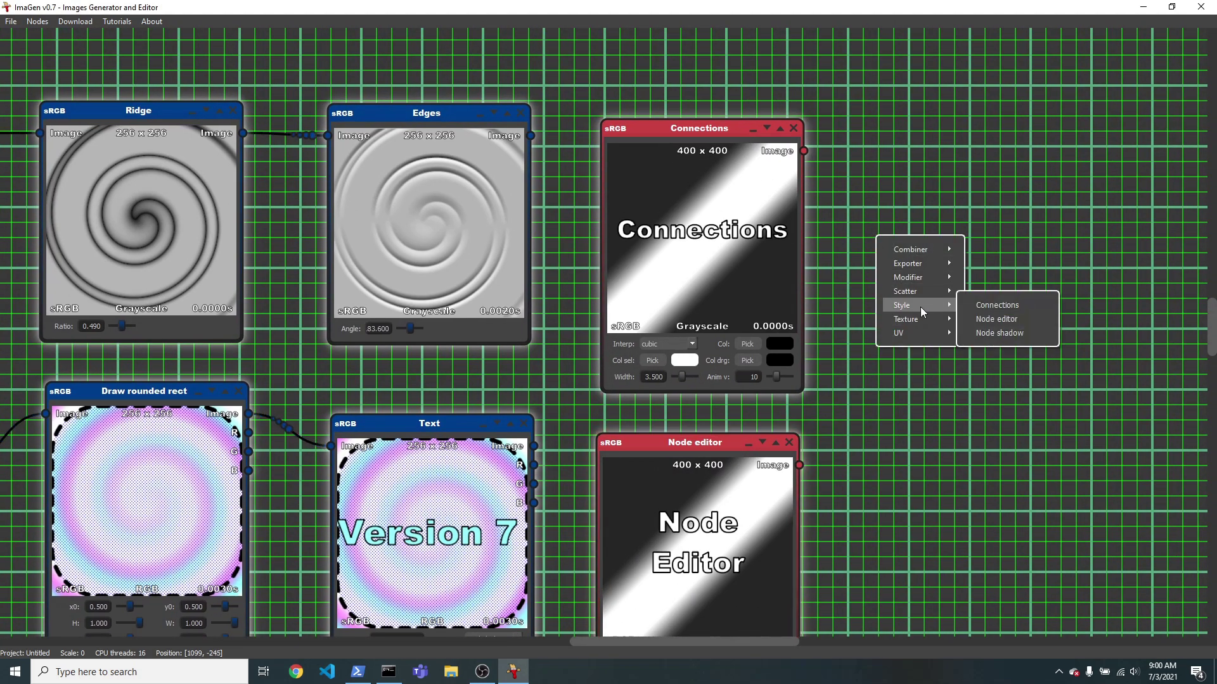
{"action": "left_click", "coordinate": [1000, 333]}
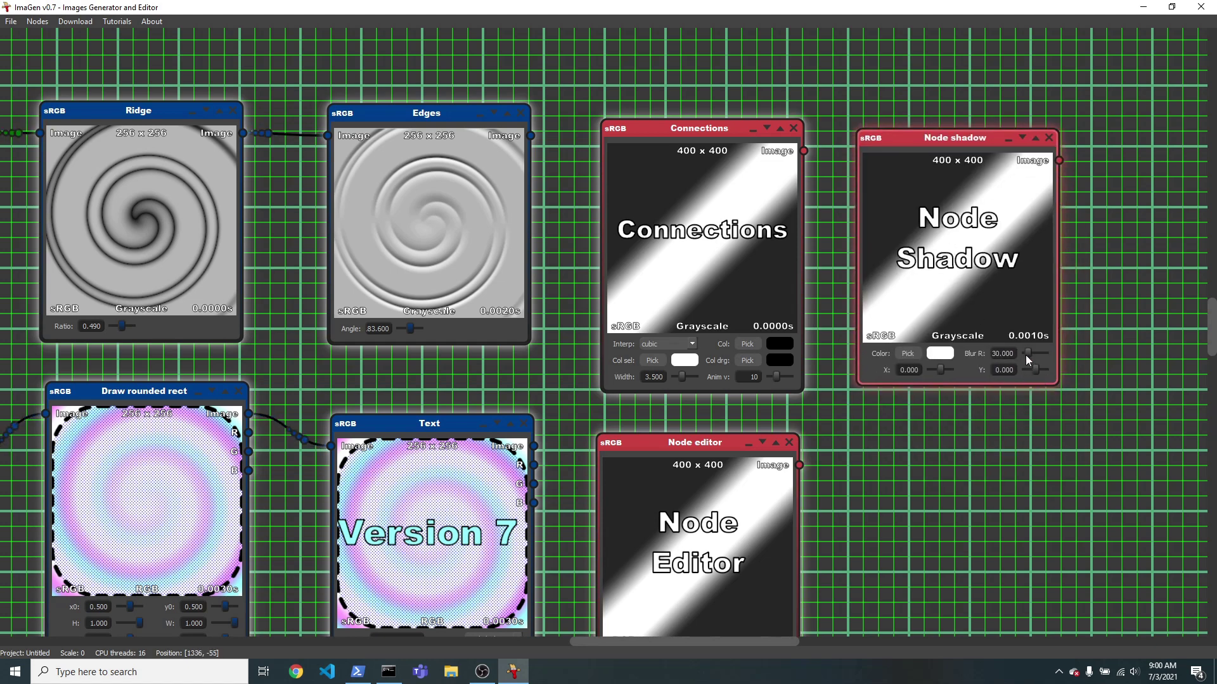
{"action": "left_click_drag", "start_coordinate": [1026, 353], "coordinate": [1032, 360]}
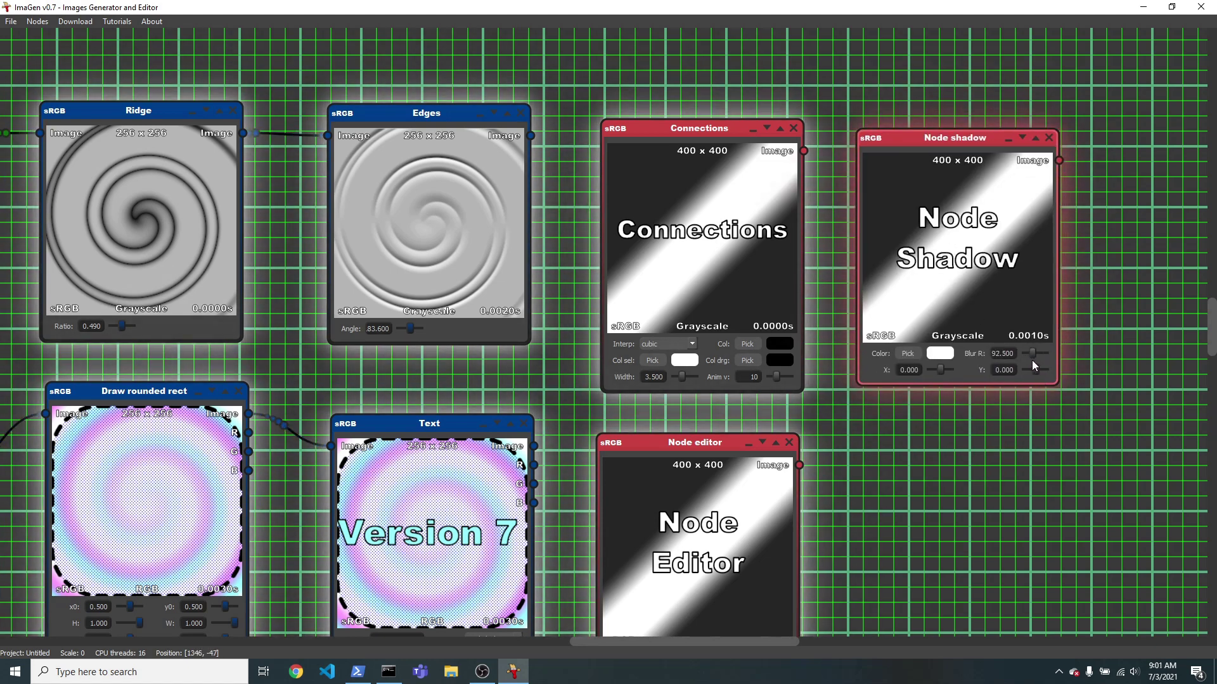
{"action": "left_click", "coordinate": [914, 355]}
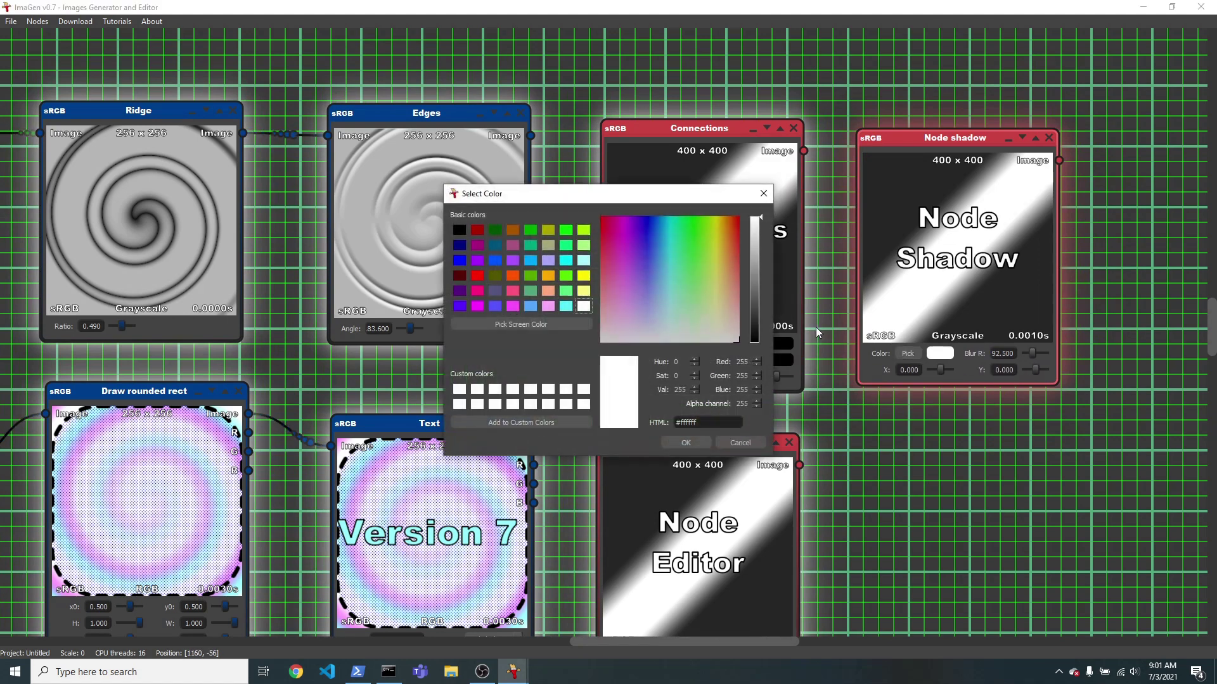
{"action": "left_click", "coordinate": [584, 230]}
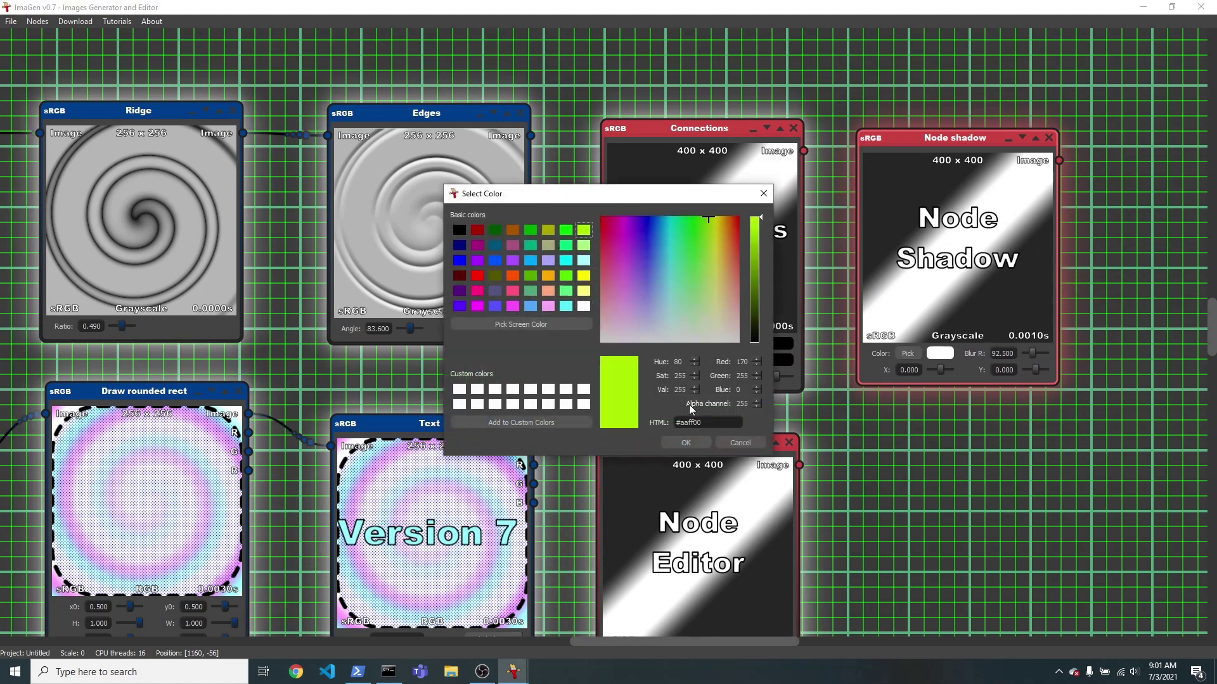
{"action": "left_click", "coordinate": [686, 442]}
Switch the shadows to red with blur radius 35 and X offset 8.
{"action": "left_click_drag", "start_coordinate": [945, 422], "coordinate": [963, 359]}
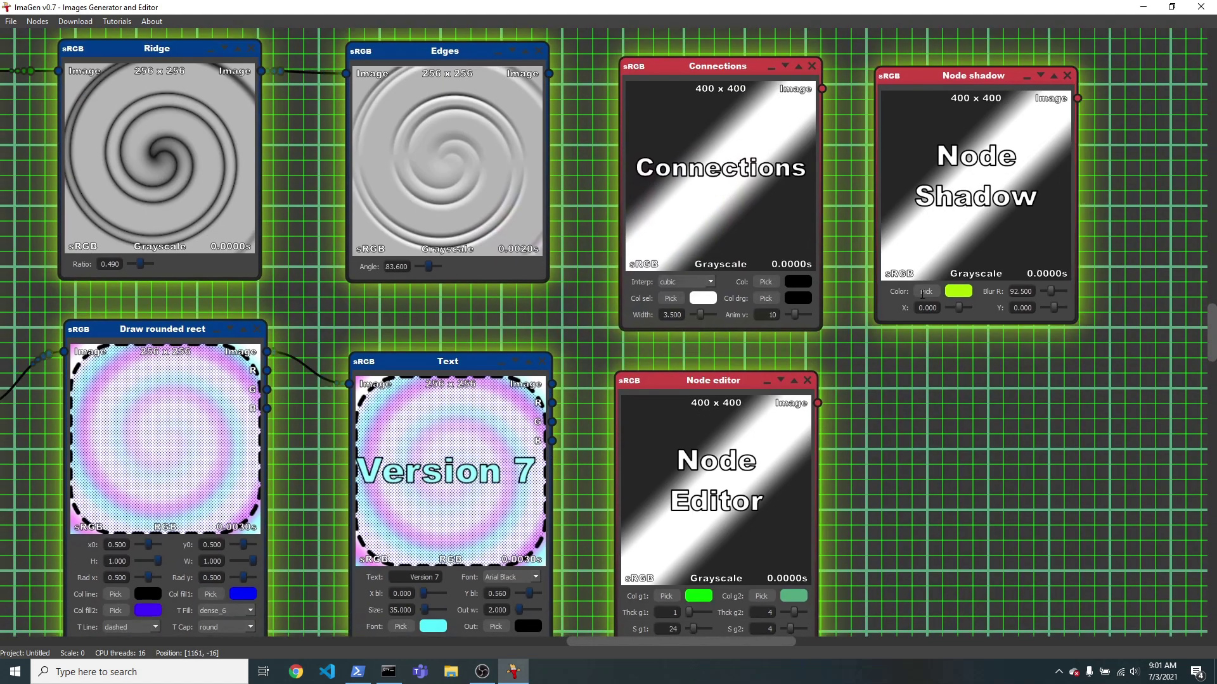
{"action": "left_click", "coordinate": [670, 298]}
{"action": "left_click", "coordinate": [477, 275]}
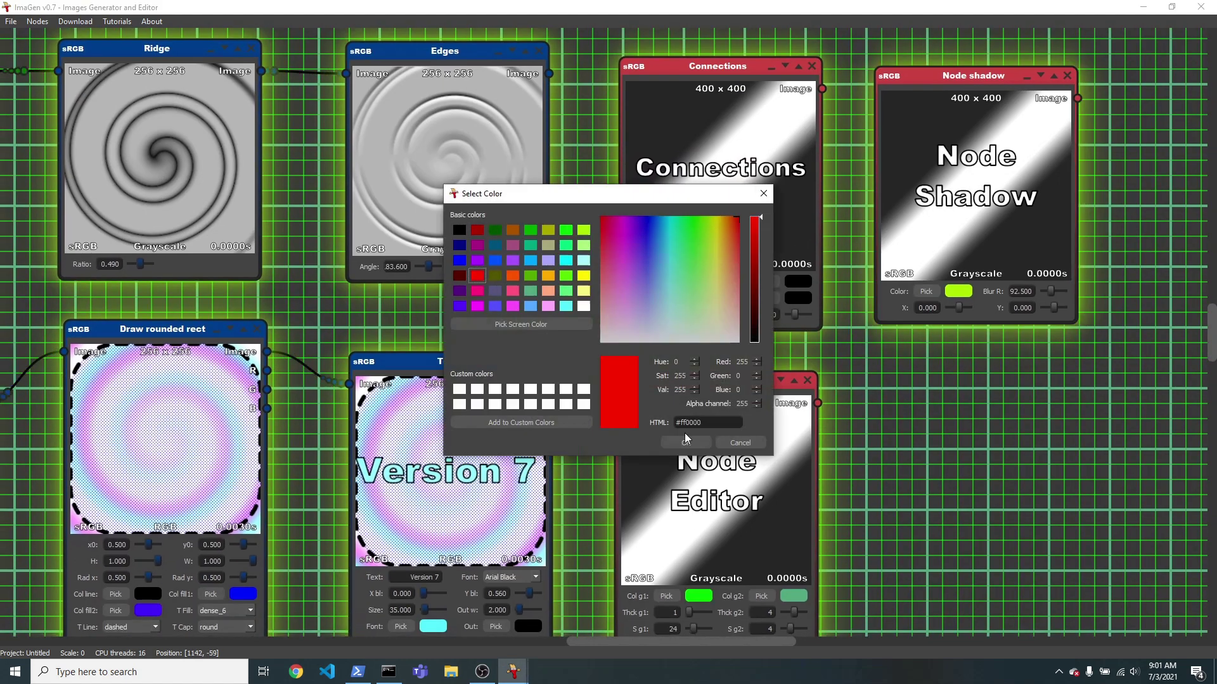
{"action": "left_click", "coordinate": [685, 442]}
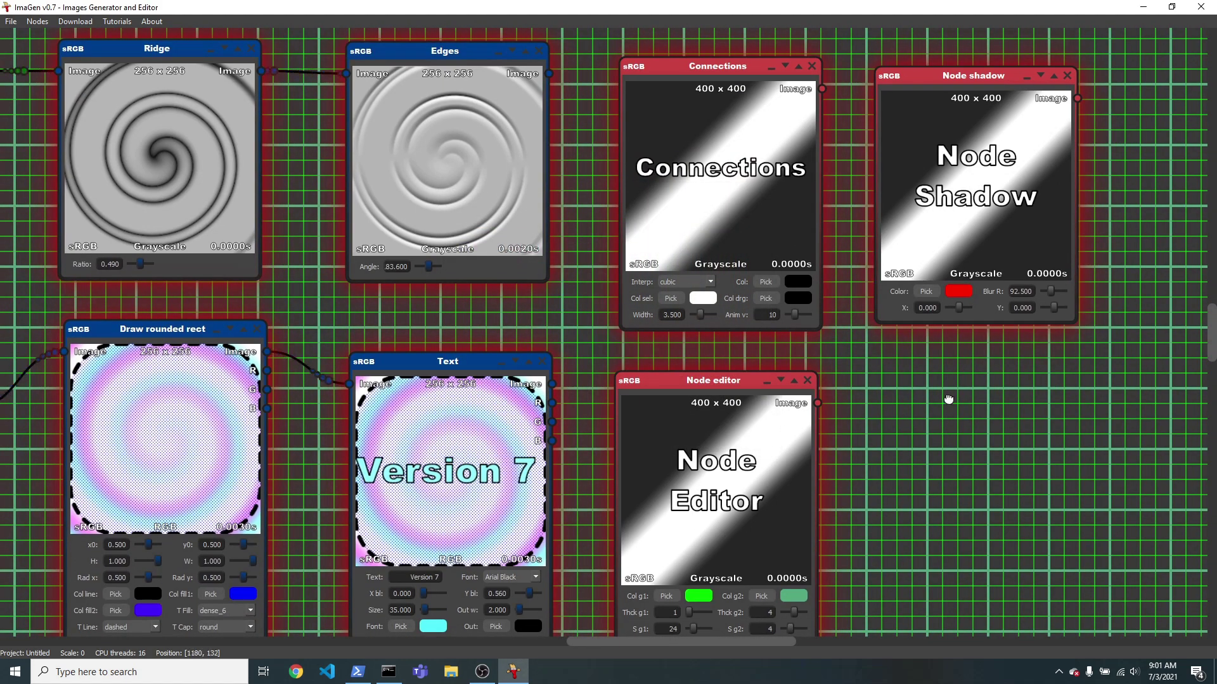
{"action": "left_click_drag", "start_coordinate": [863, 413], "coordinate": [869, 405]}
{"action": "left_click_drag", "start_coordinate": [1059, 287], "coordinate": [1084, 301]}
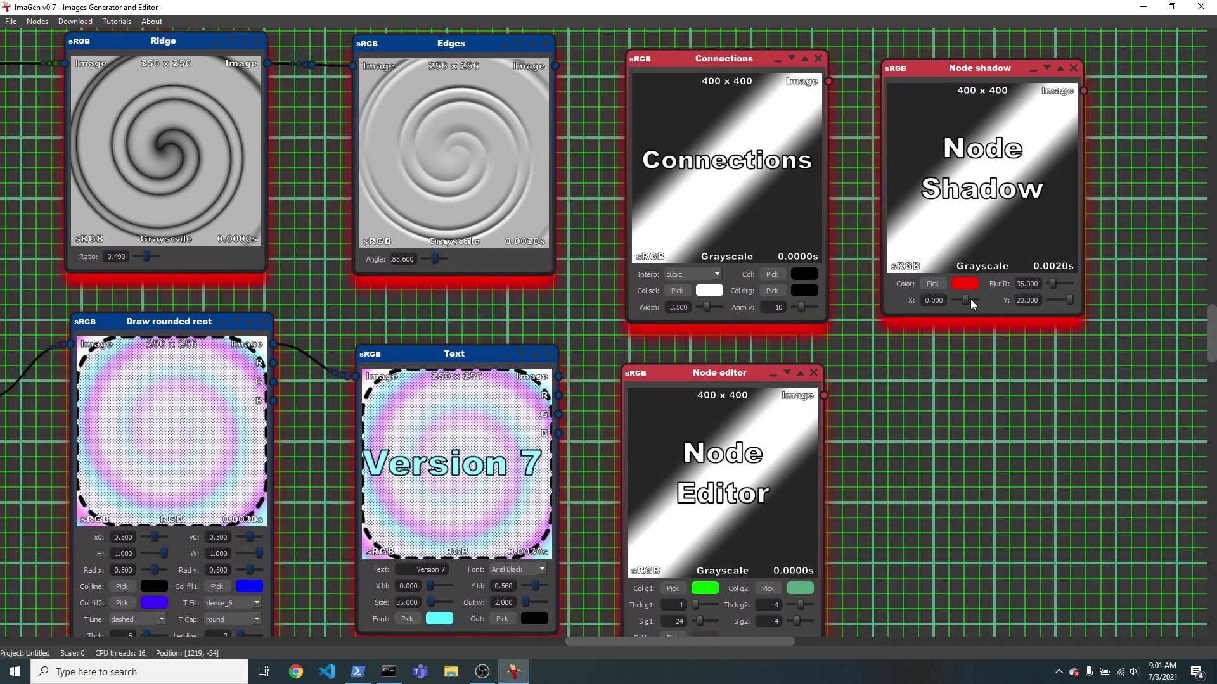
{"action": "left_click_drag", "start_coordinate": [964, 301], "coordinate": [968, 300]}
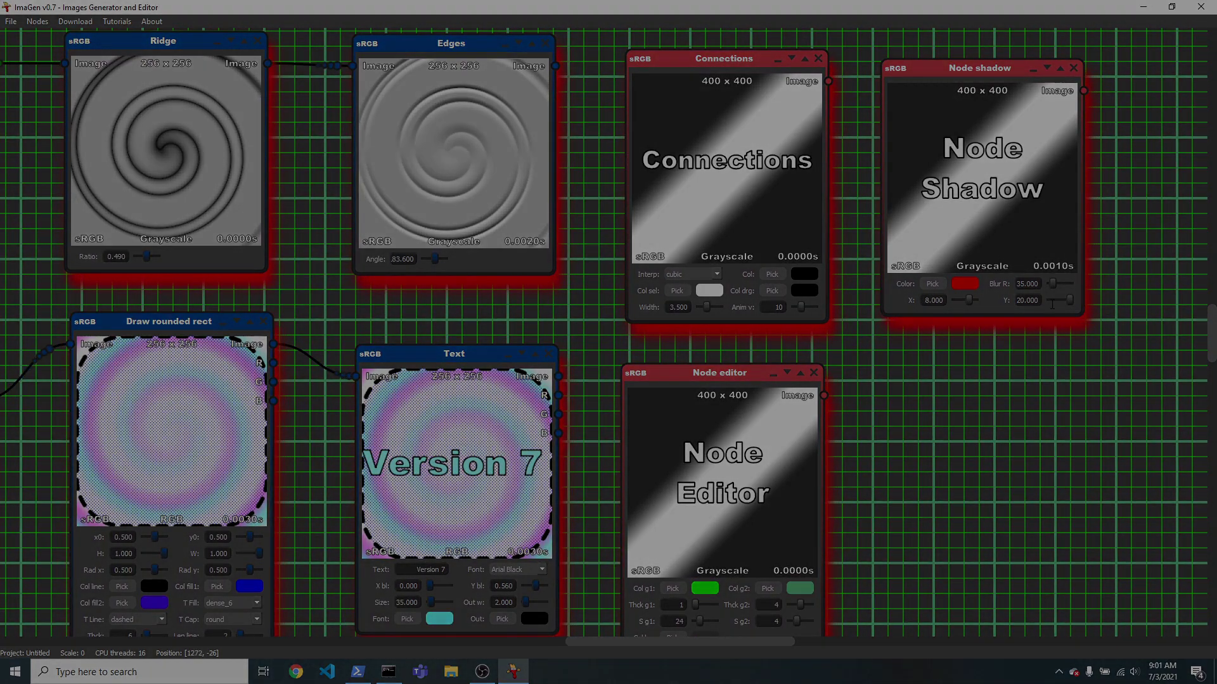